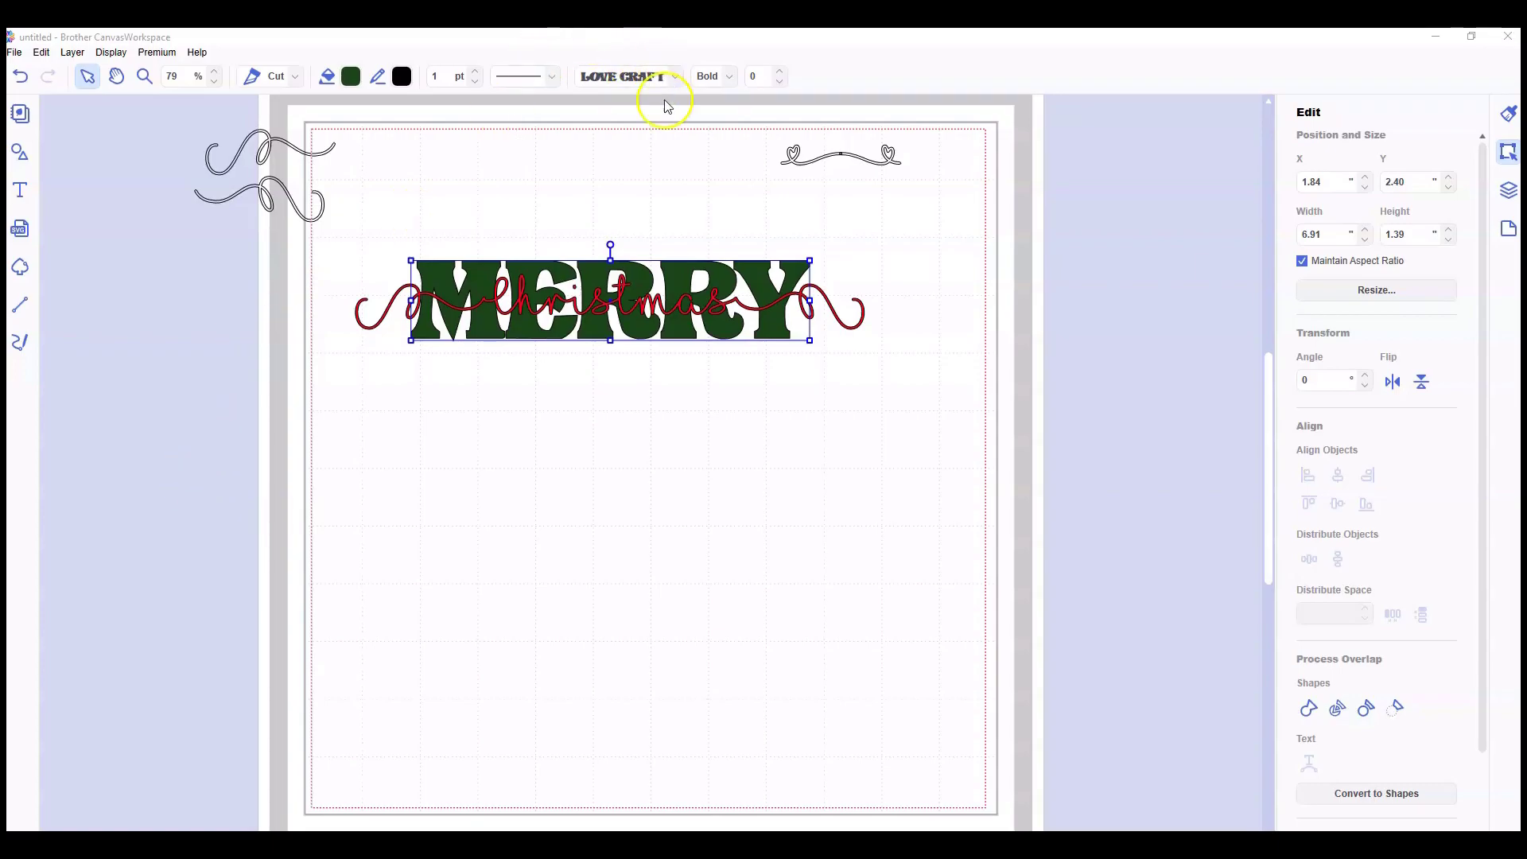
Move the red Christmas text below MERRY and pull the right half of the heart flourish away from its left half.
{"action": "left_click", "coordinate": [662, 306]}
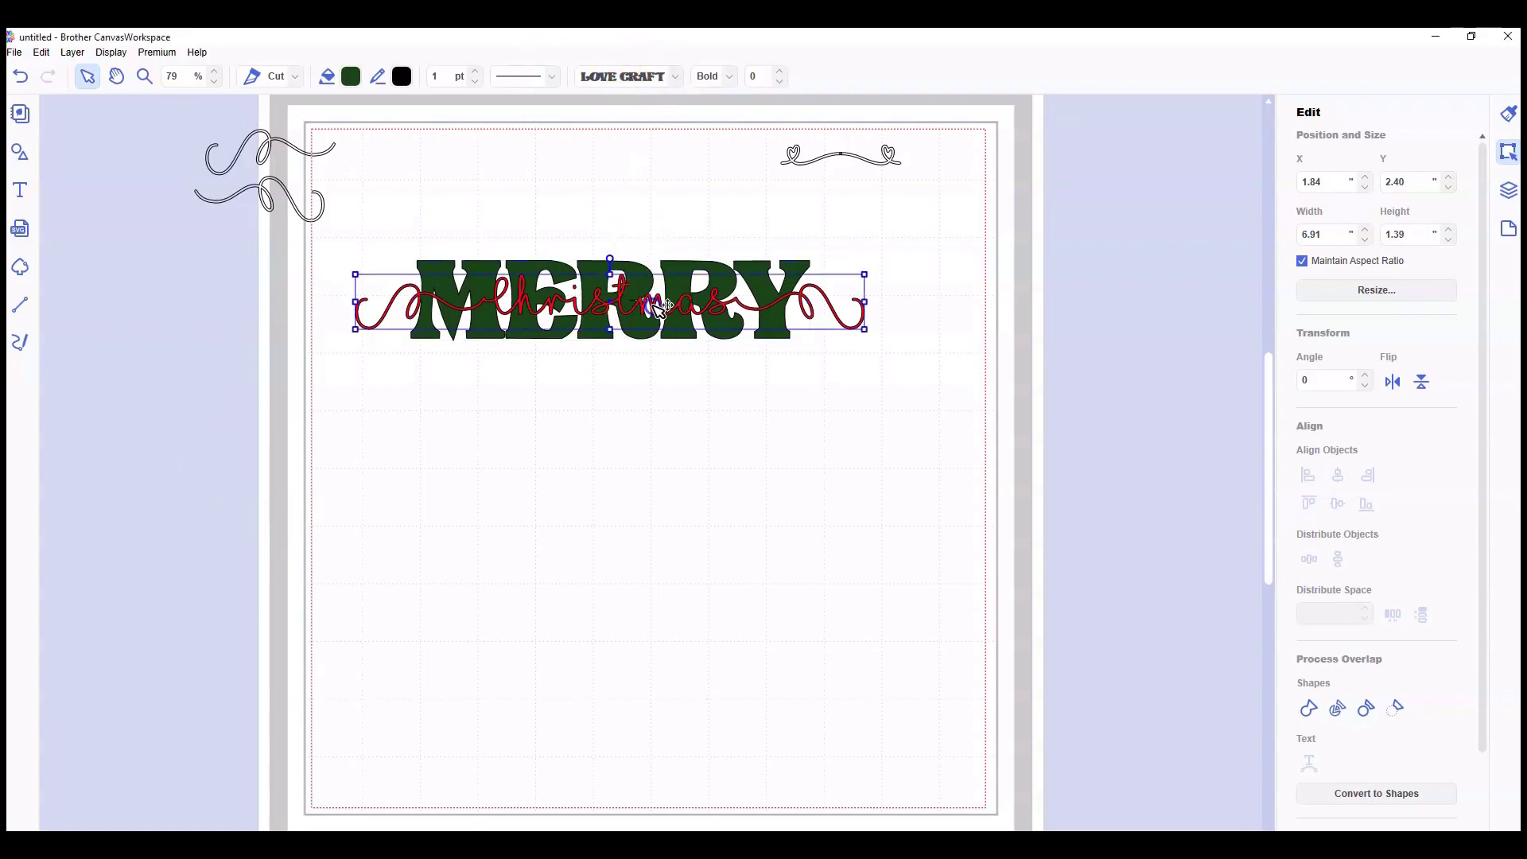
{"action": "left_click_drag", "start_coordinate": [663, 306], "coordinate": [658, 399]}
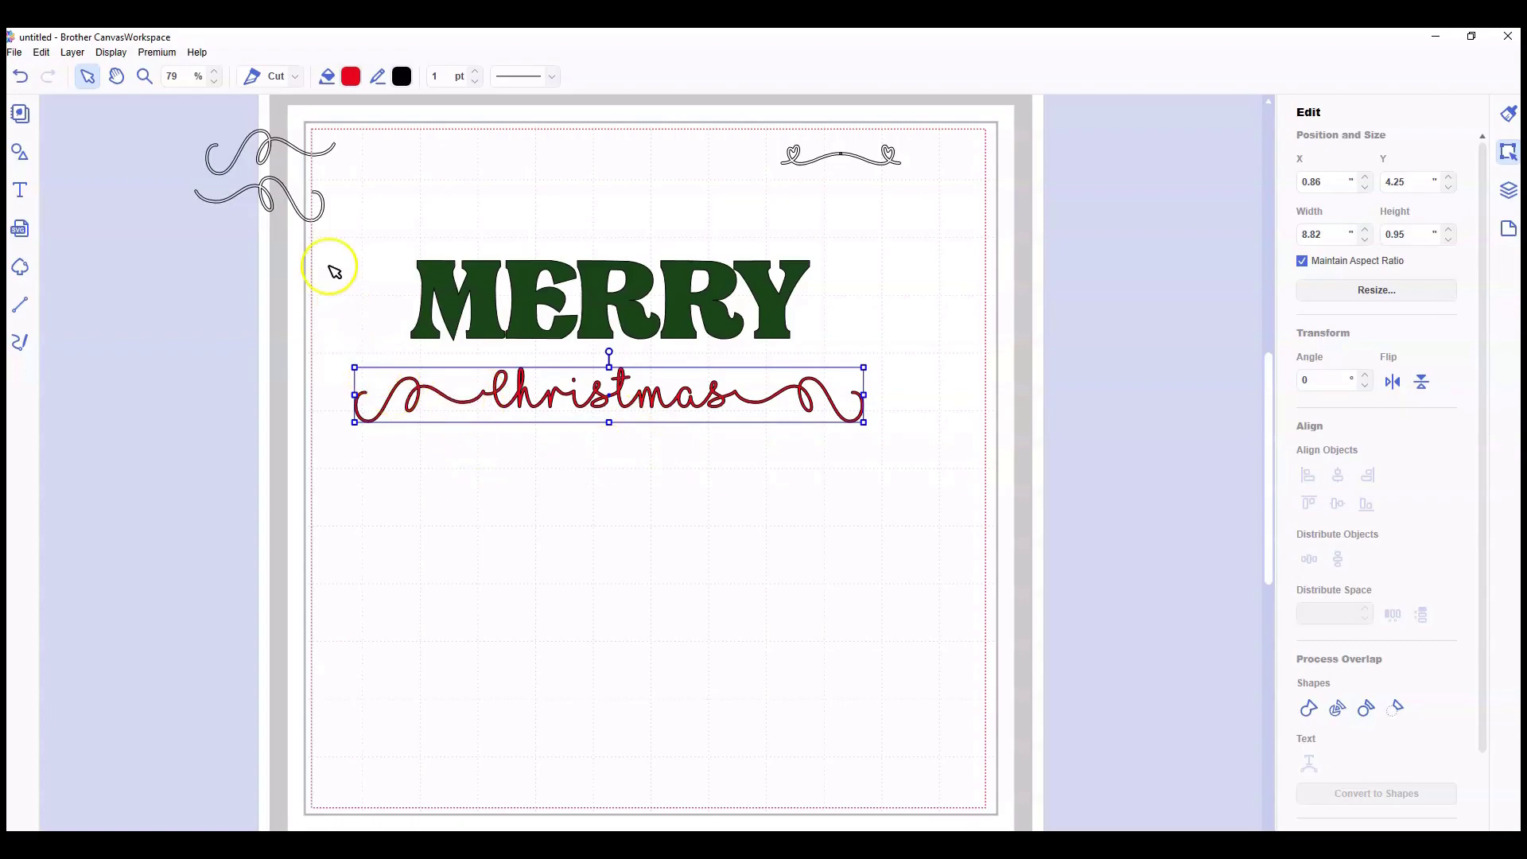
{"action": "left_click", "coordinate": [888, 160]}
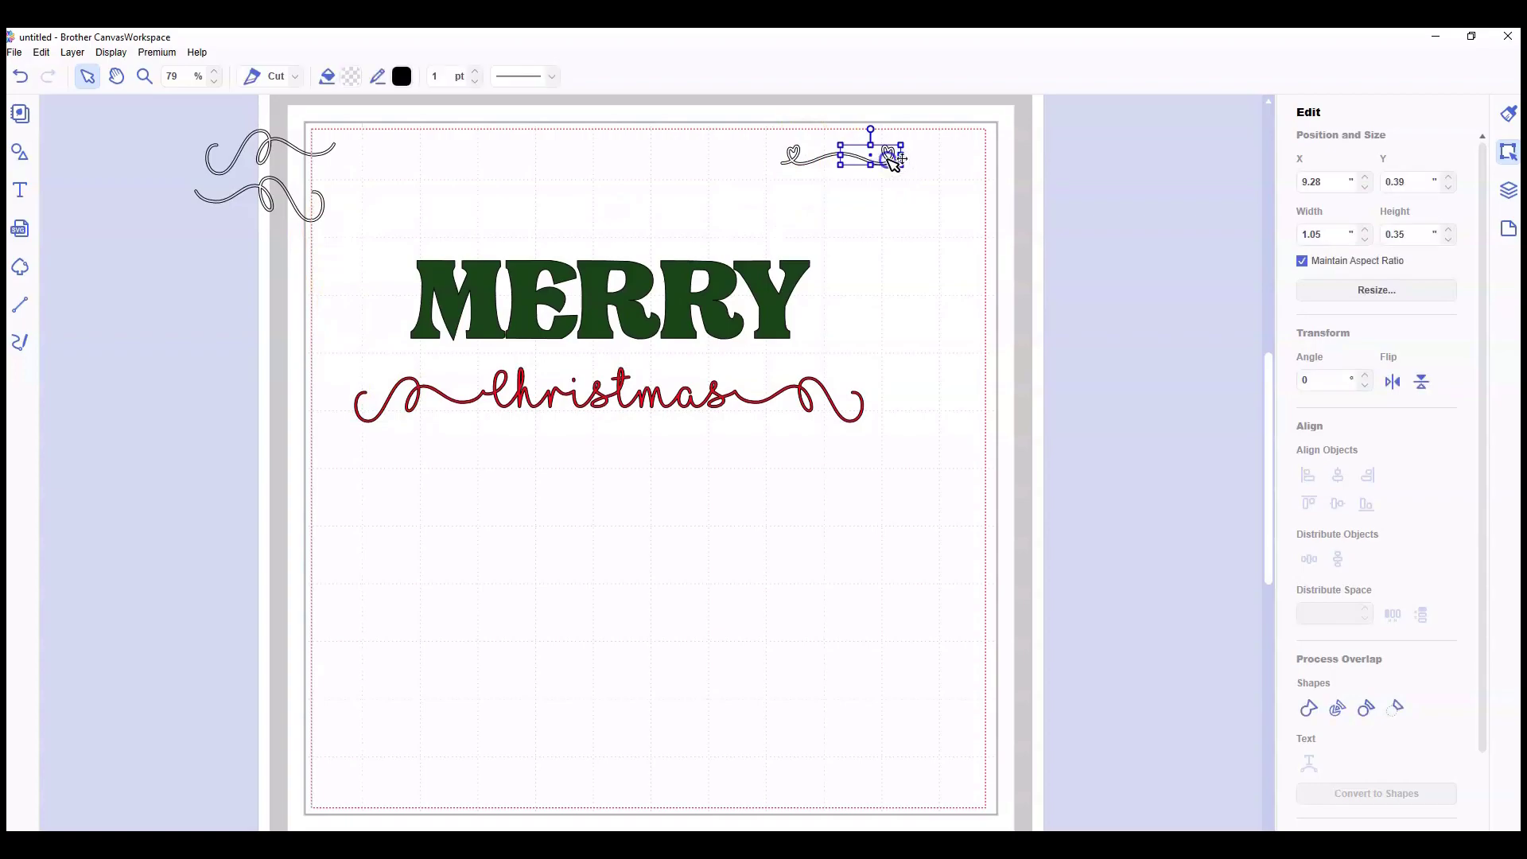
{"action": "left_click_drag", "start_coordinate": [894, 159], "coordinate": [946, 167]}
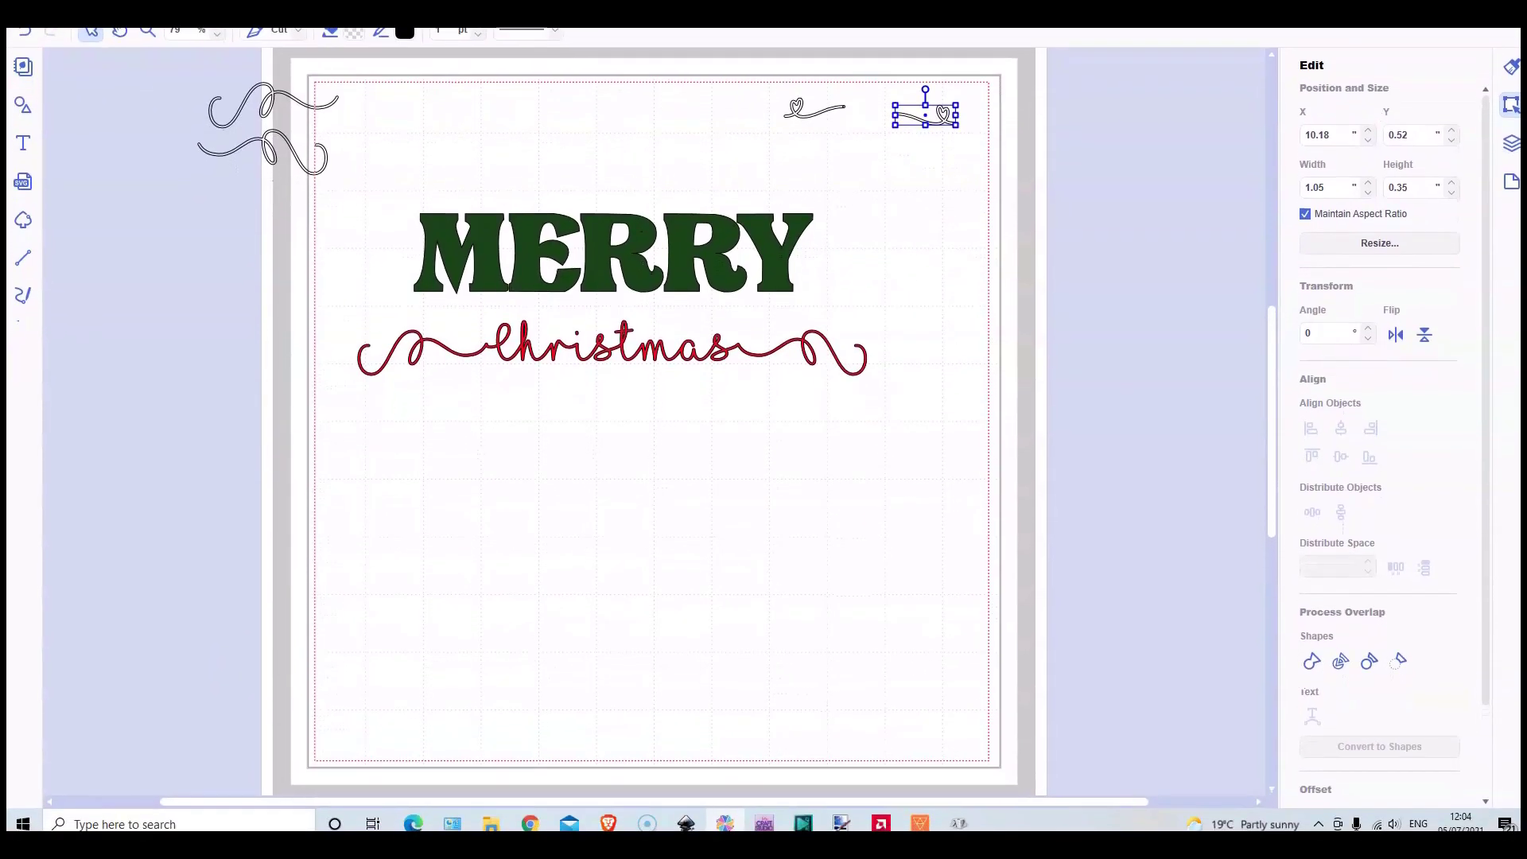
Open the Windows Character Map and choose the I Love Glitter font.
{"action": "left_click", "coordinate": [89, 823]}
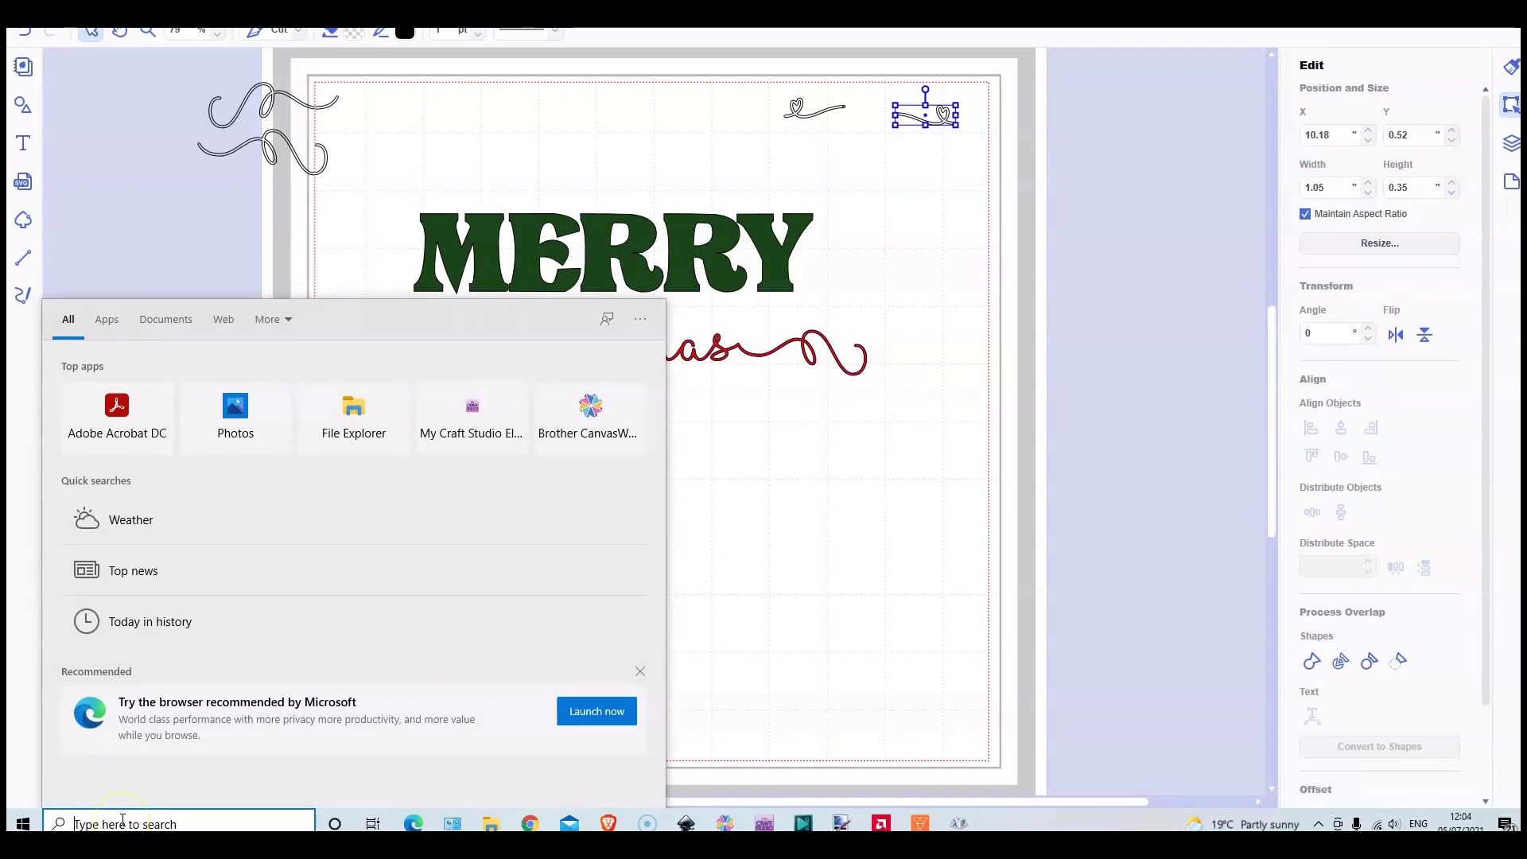
{"action": "type", "text": "ch"}
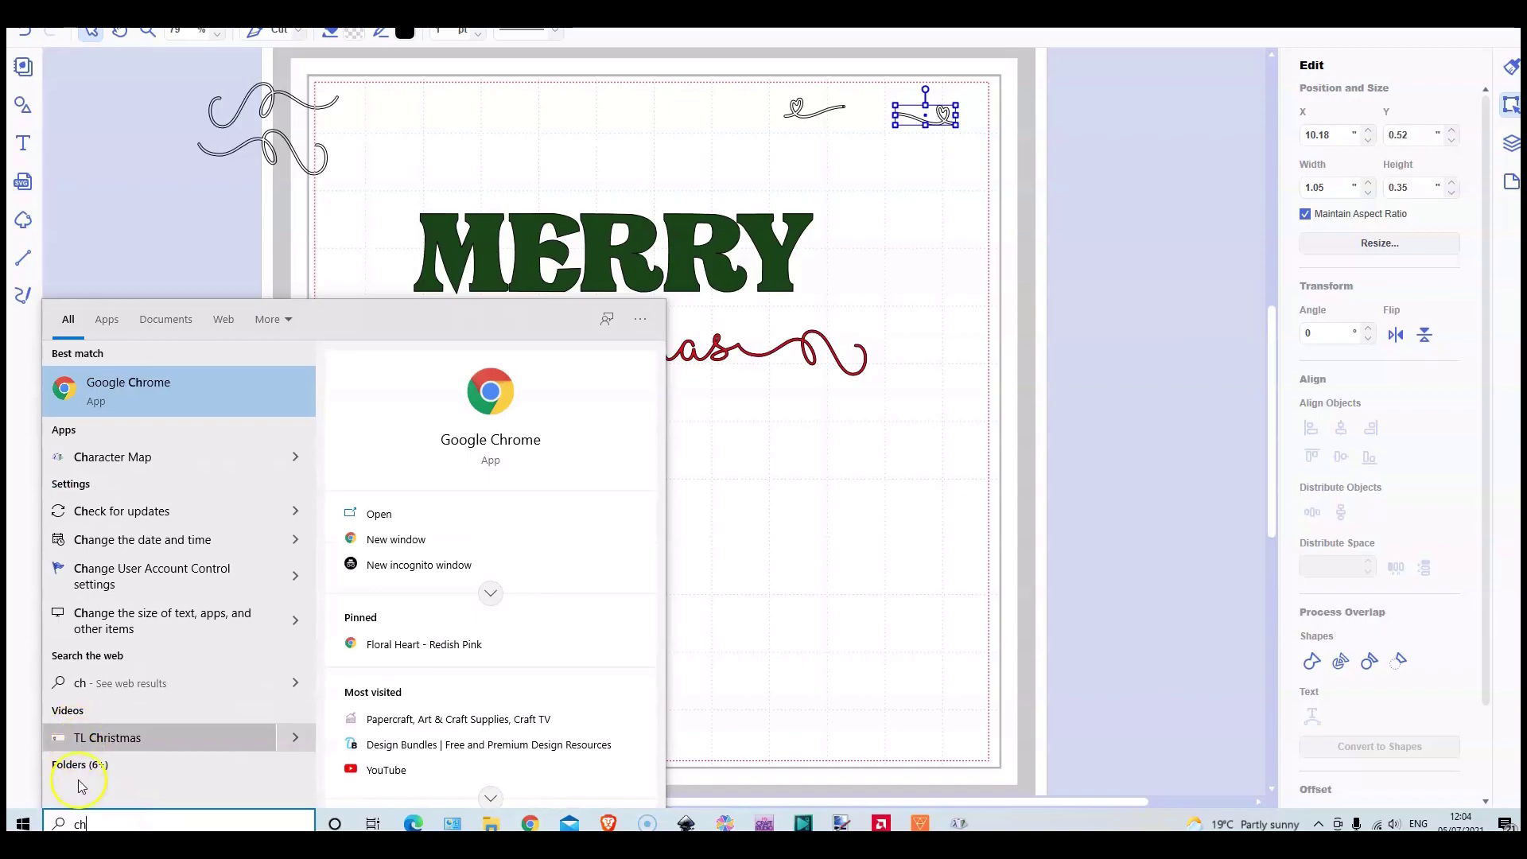
{"action": "type", "text": "ar"}
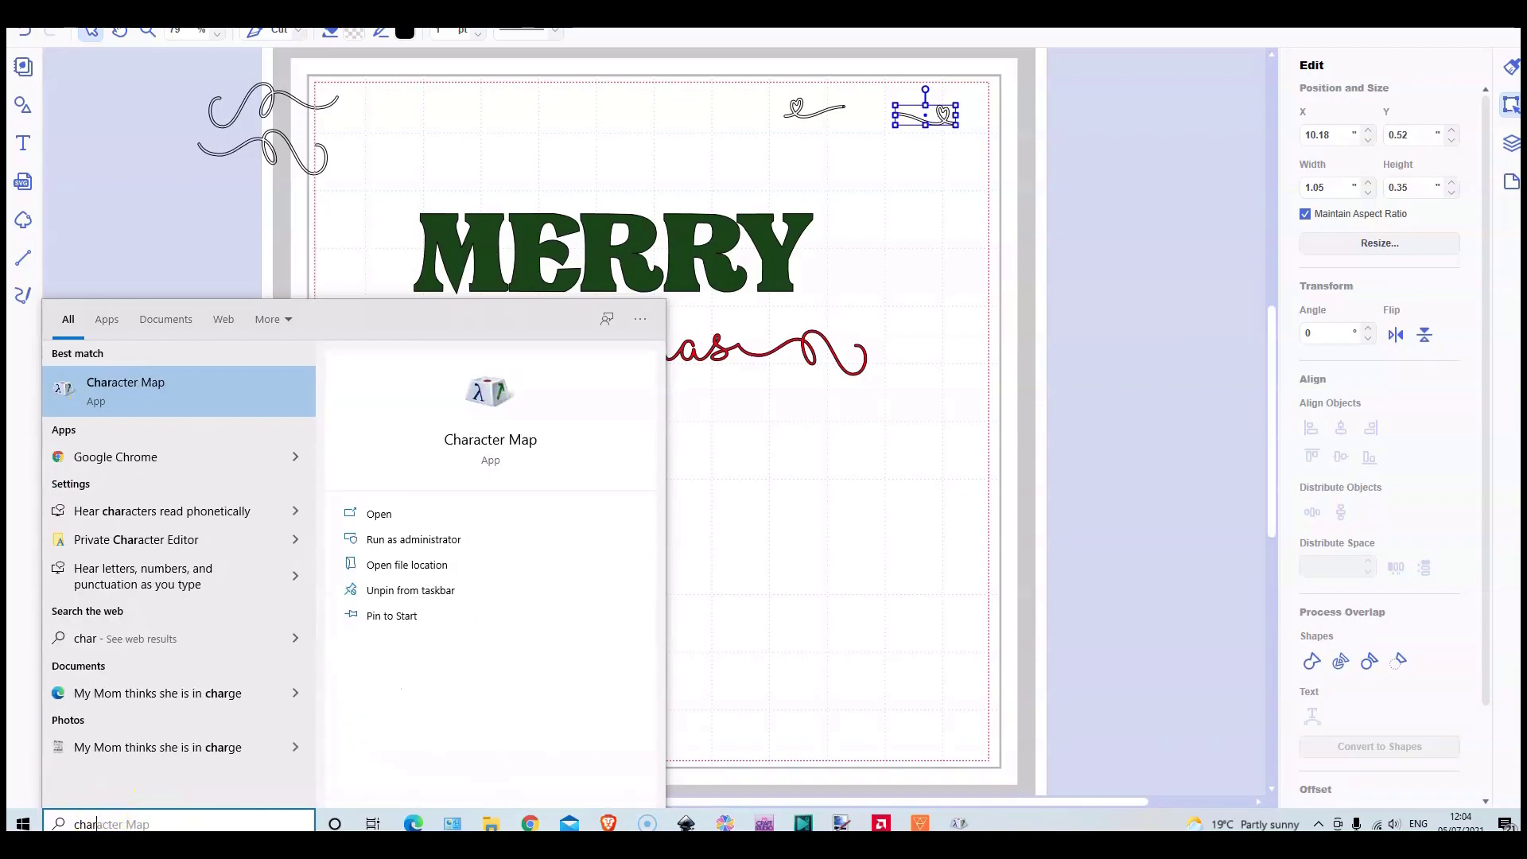
{"action": "left_click", "coordinate": [127, 391]}
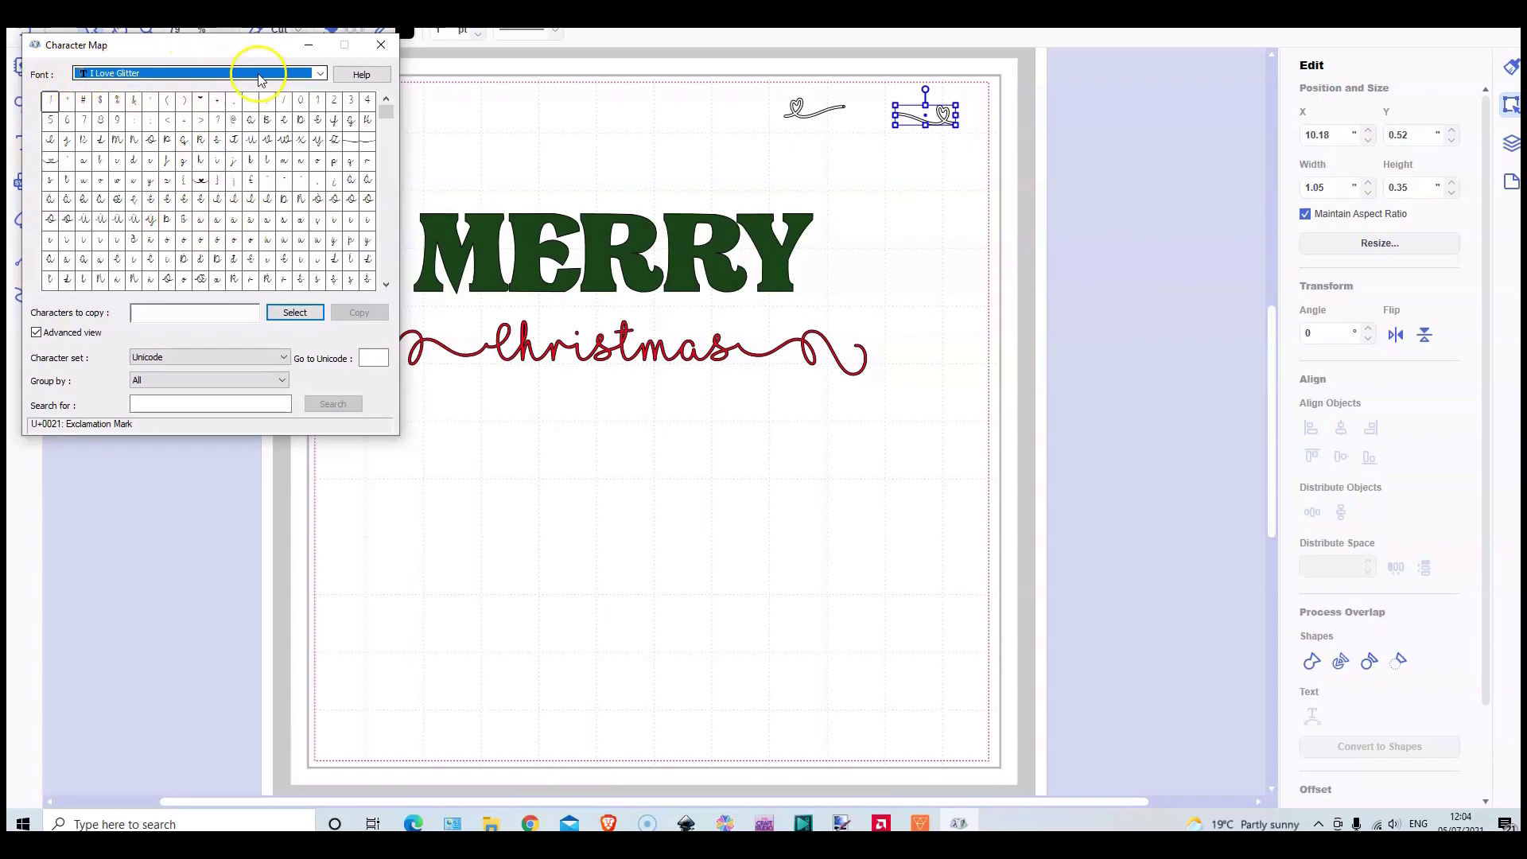
{"action": "left_click", "coordinate": [324, 77]}
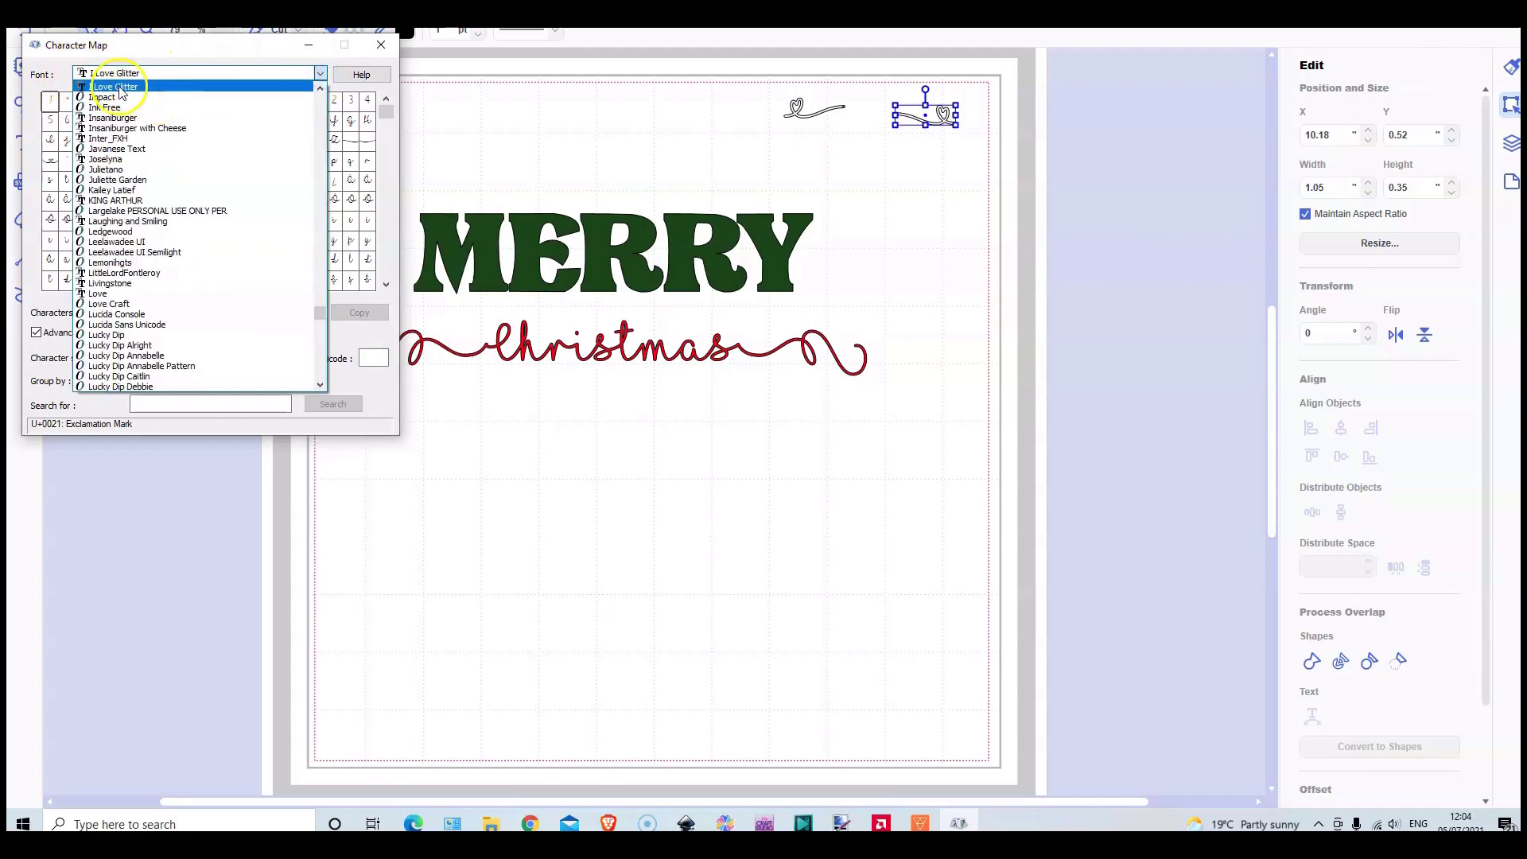
{"action": "left_click", "coordinate": [119, 88]}
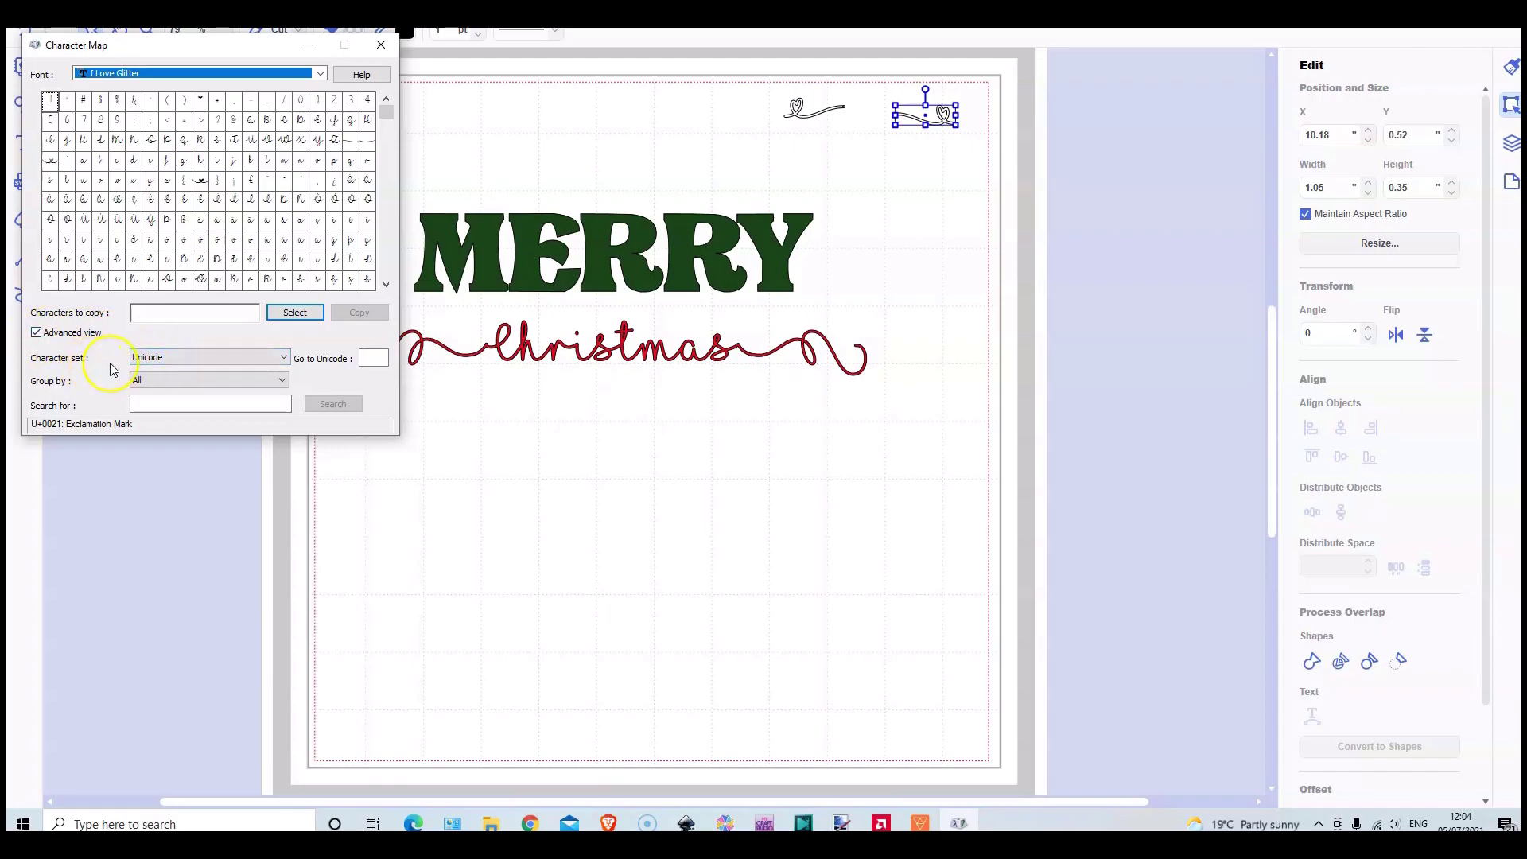
Group the characters by Unicode Subrange and show the Private Use Characters.
{"action": "left_click", "coordinate": [182, 387]}
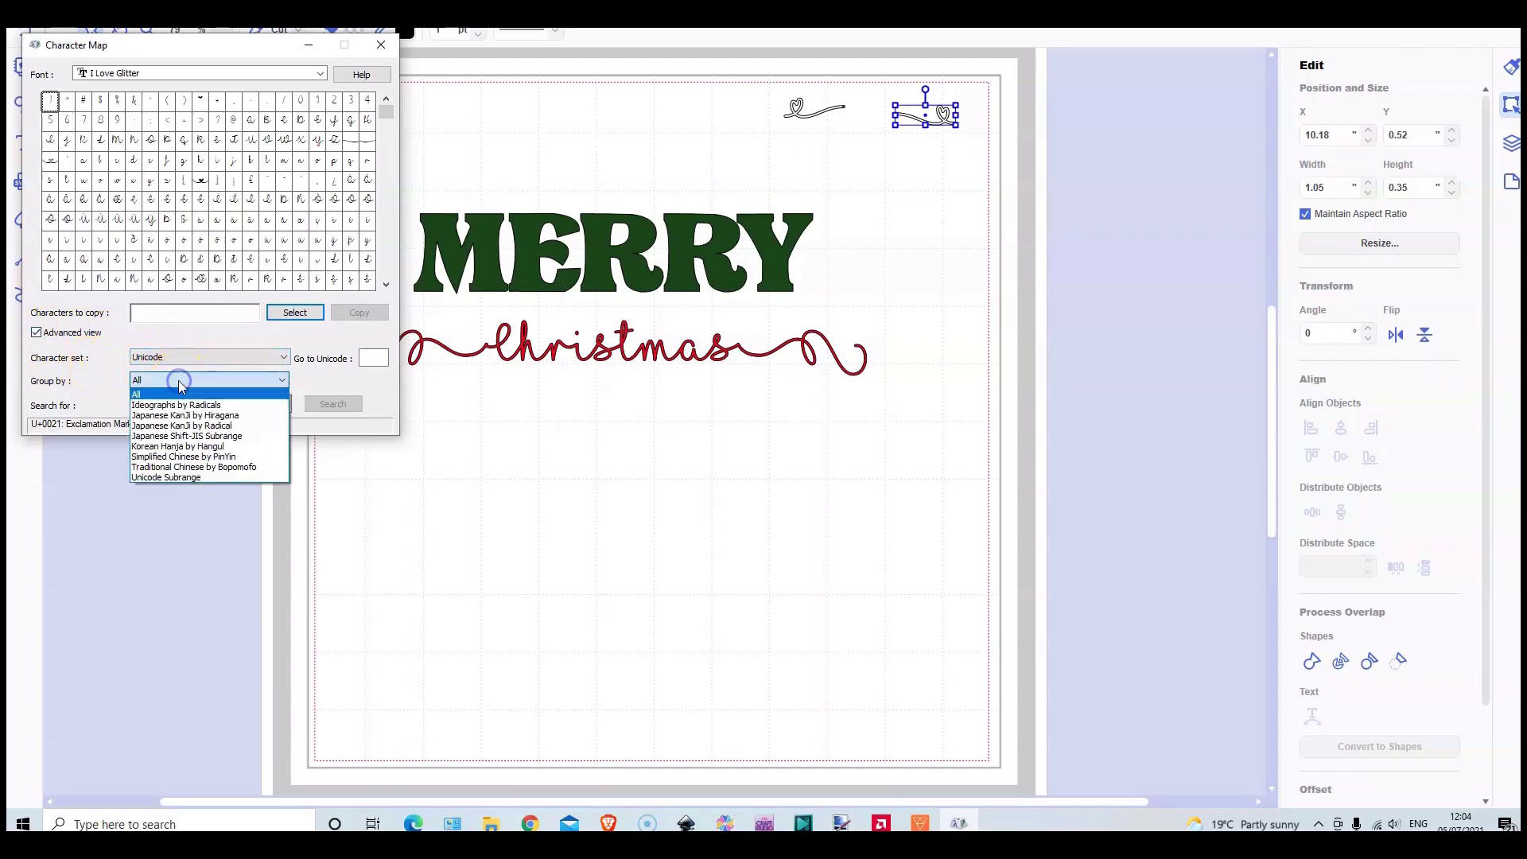
{"action": "left_click", "coordinate": [170, 478]}
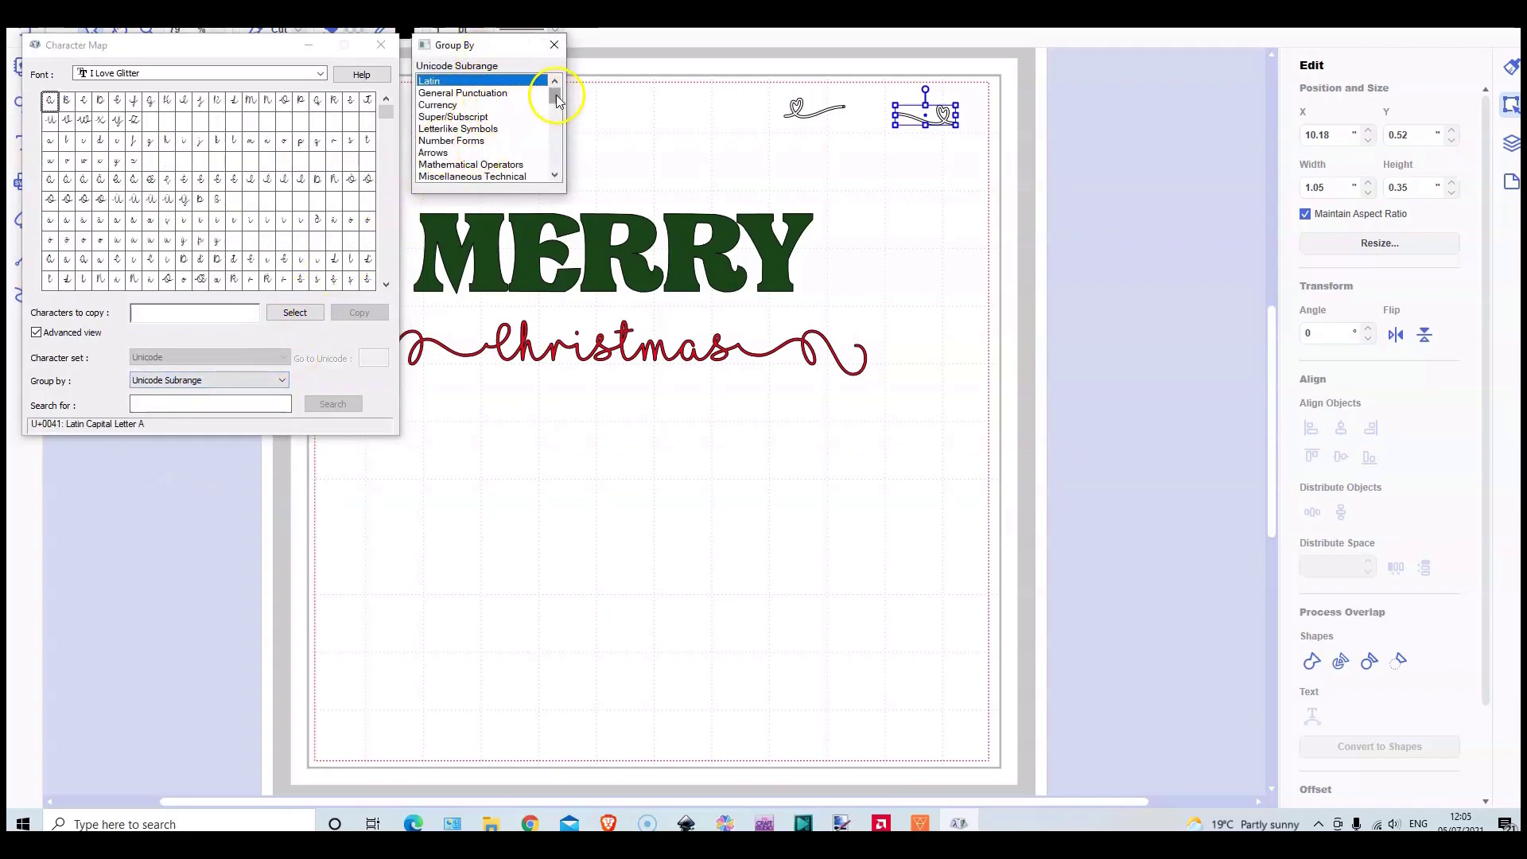
{"action": "left_click_drag", "start_coordinate": [557, 98], "coordinate": [555, 159]}
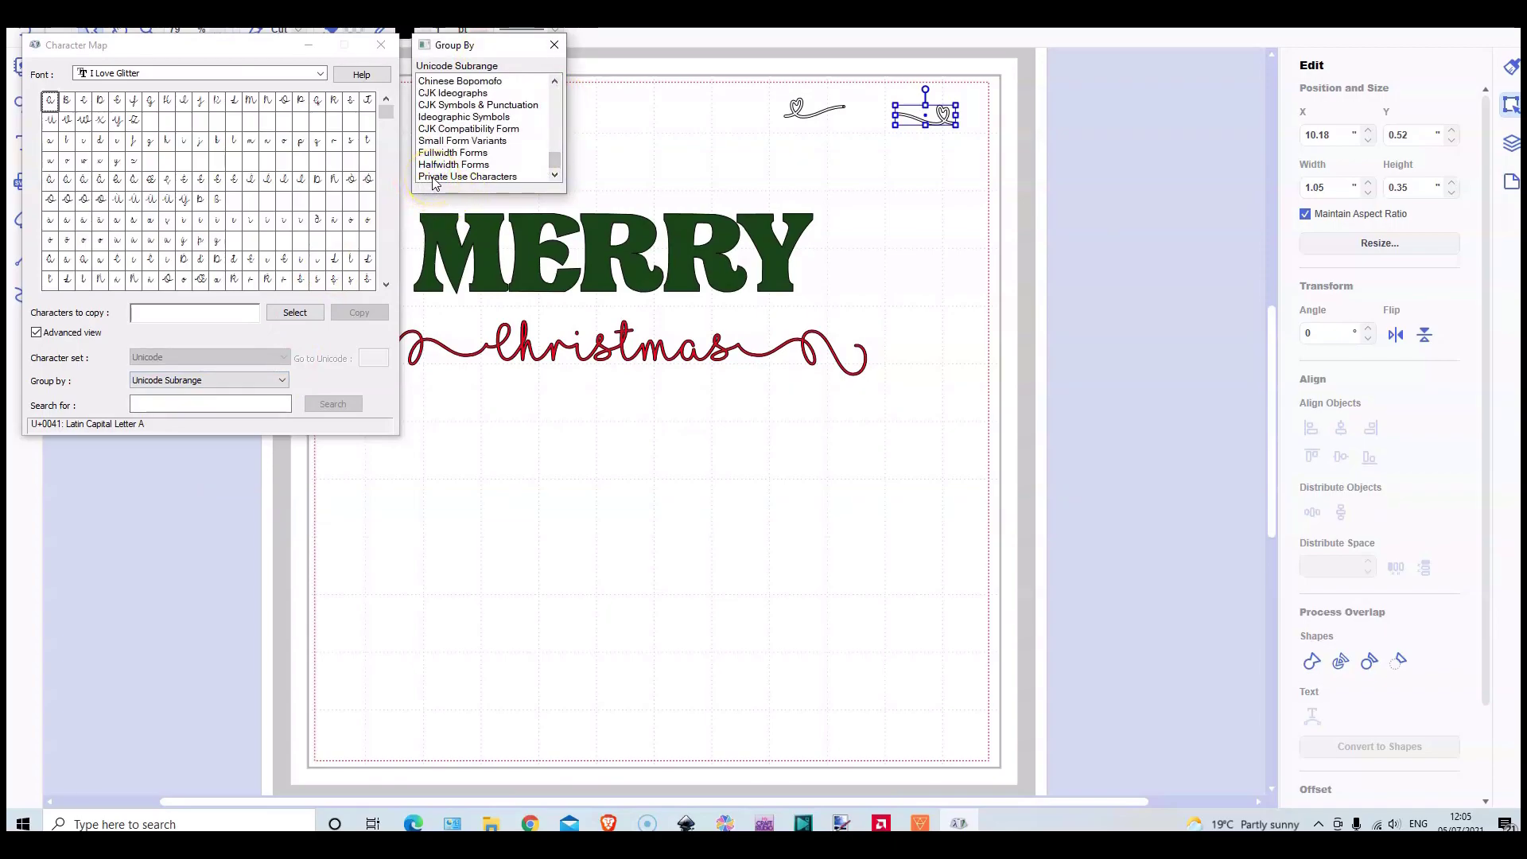
{"action": "left_click", "coordinate": [436, 176]}
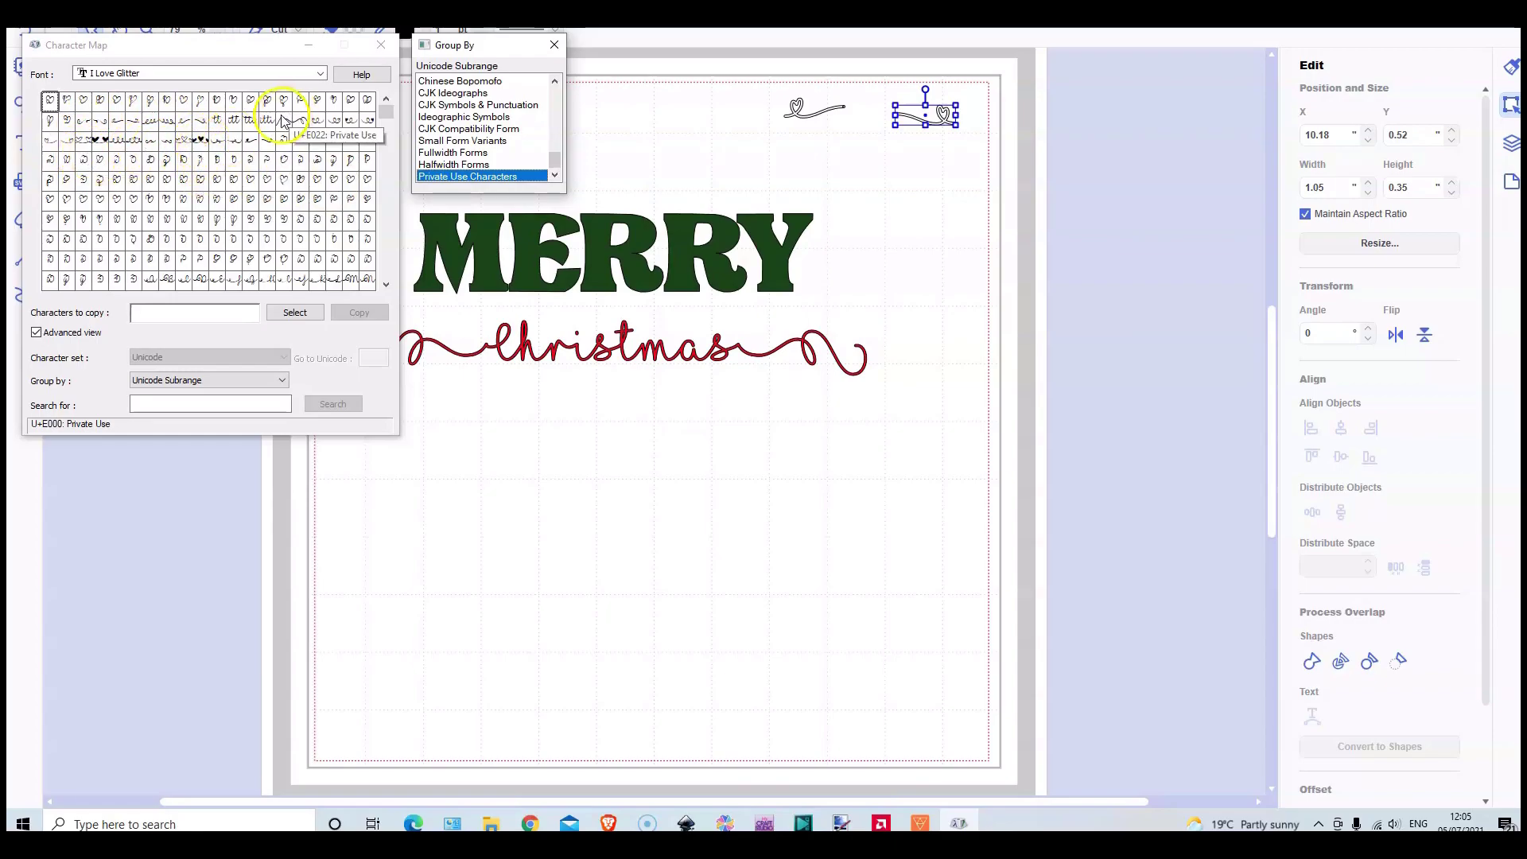
Add the triple-heart flourish U+E030 and the double-heart flourish U+E02A to the characters to copy.
{"action": "left_click", "coordinate": [184, 143]}
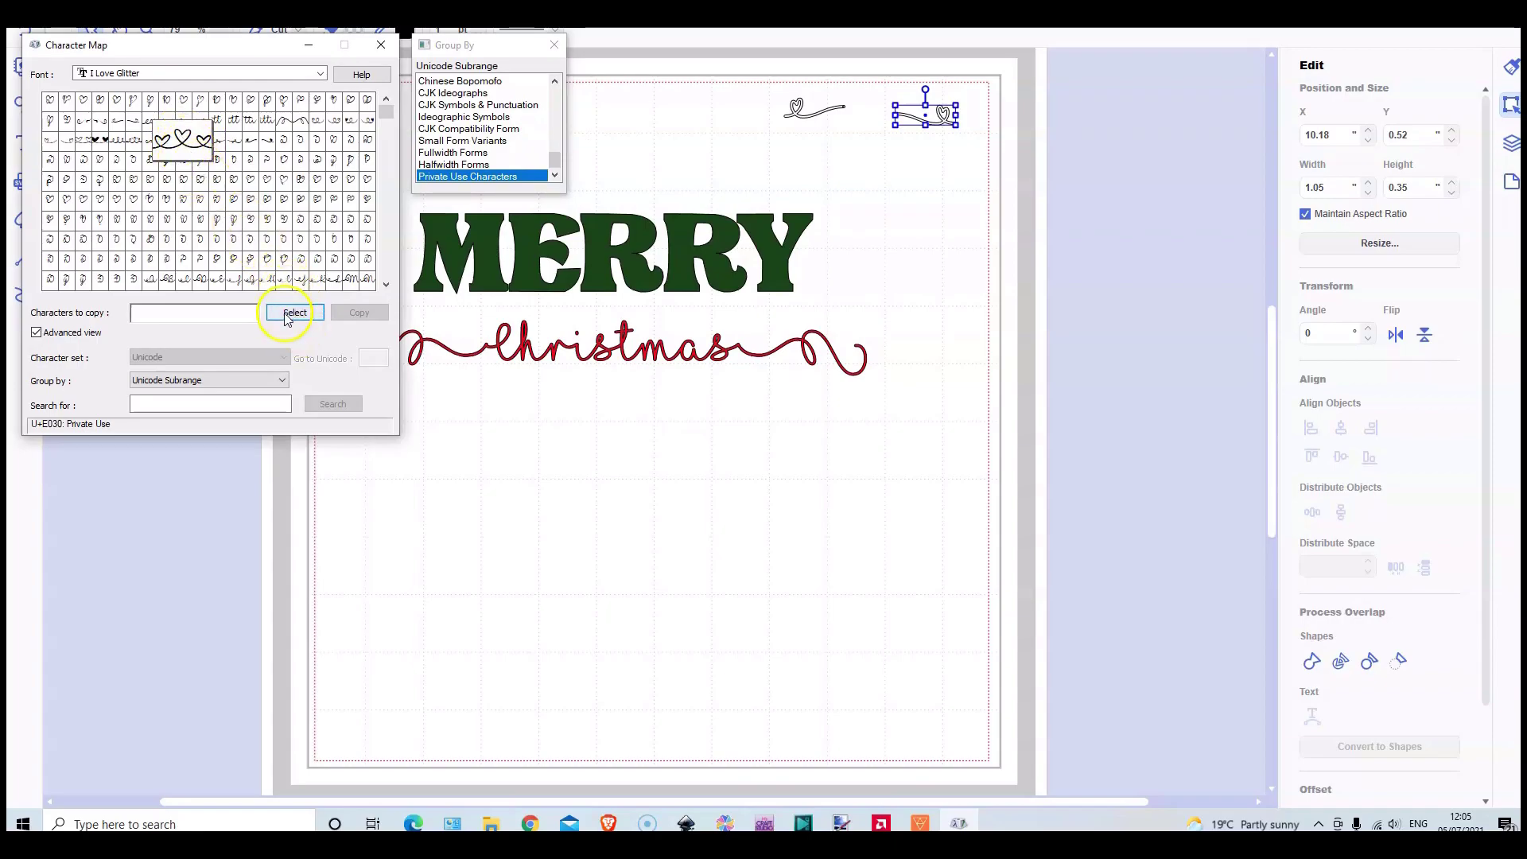
{"action": "left_click", "coordinate": [287, 312]}
{"action": "left_click", "coordinate": [153, 314]}
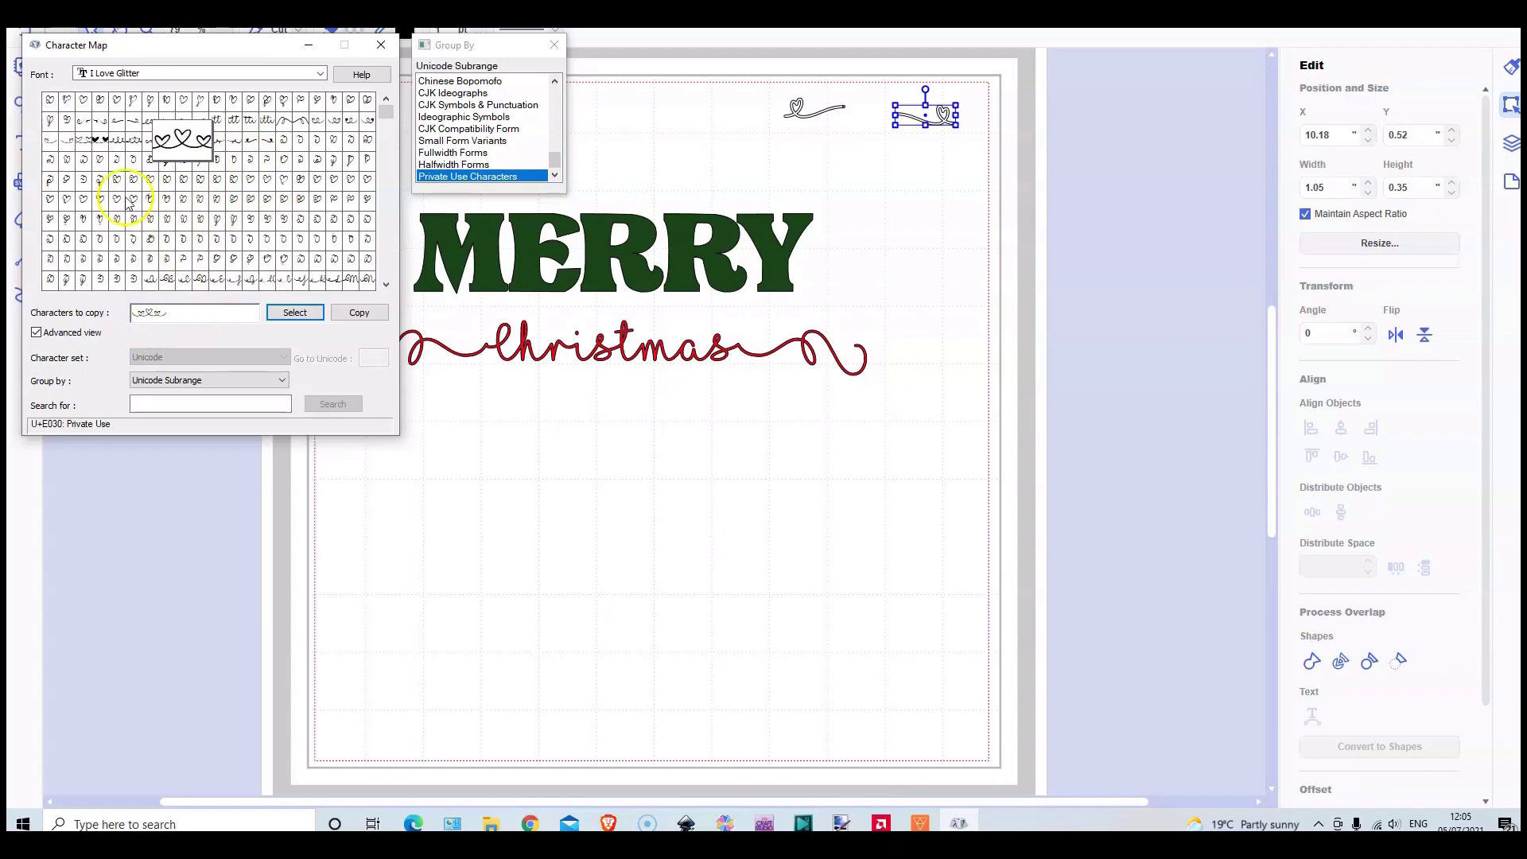
{"action": "left_click", "coordinate": [85, 143]}
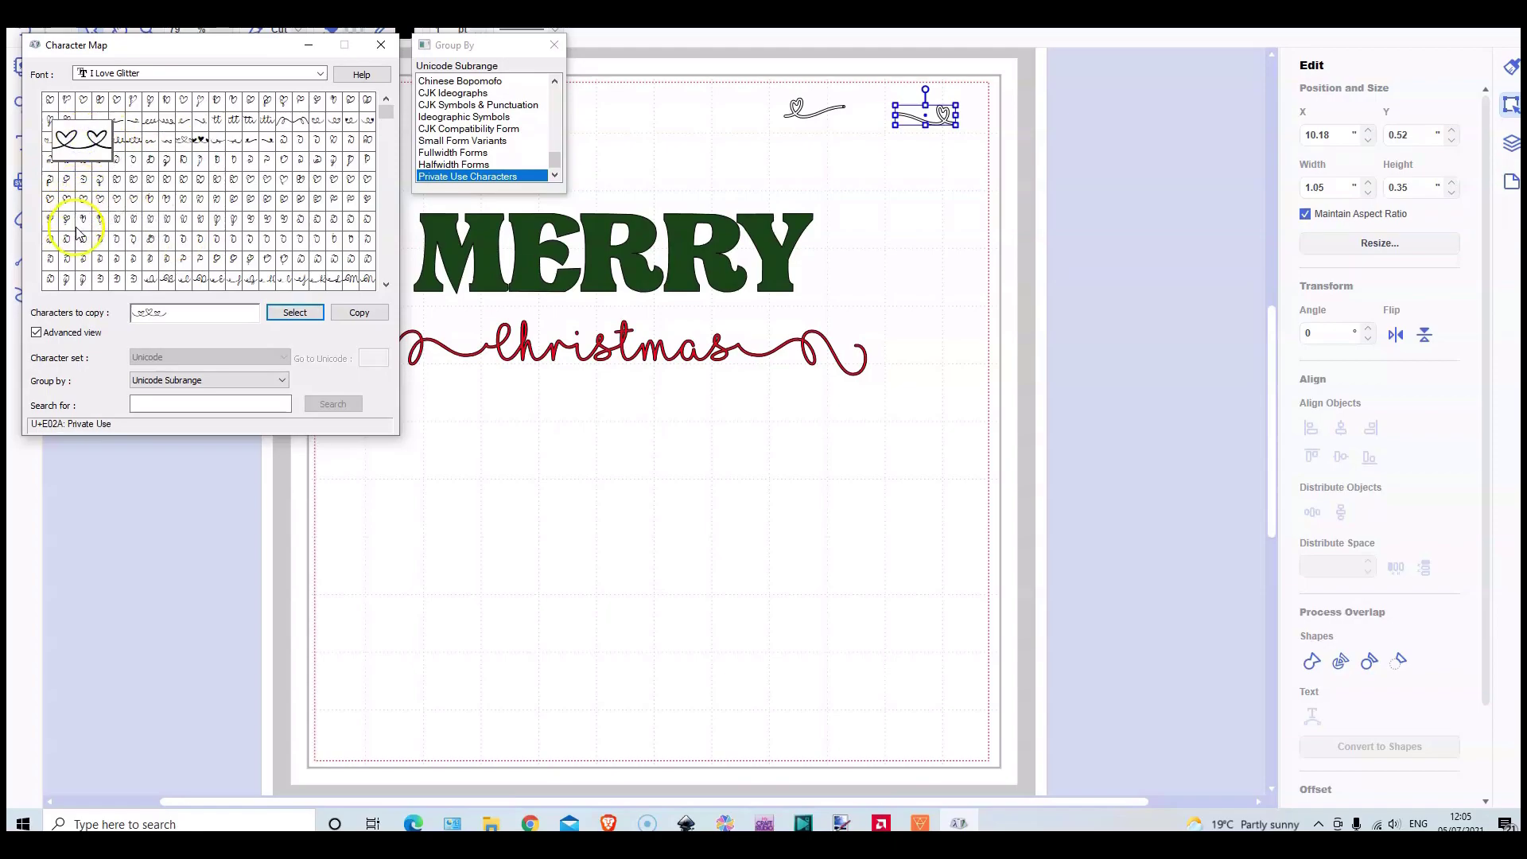
{"action": "left_click", "coordinate": [280, 316]}
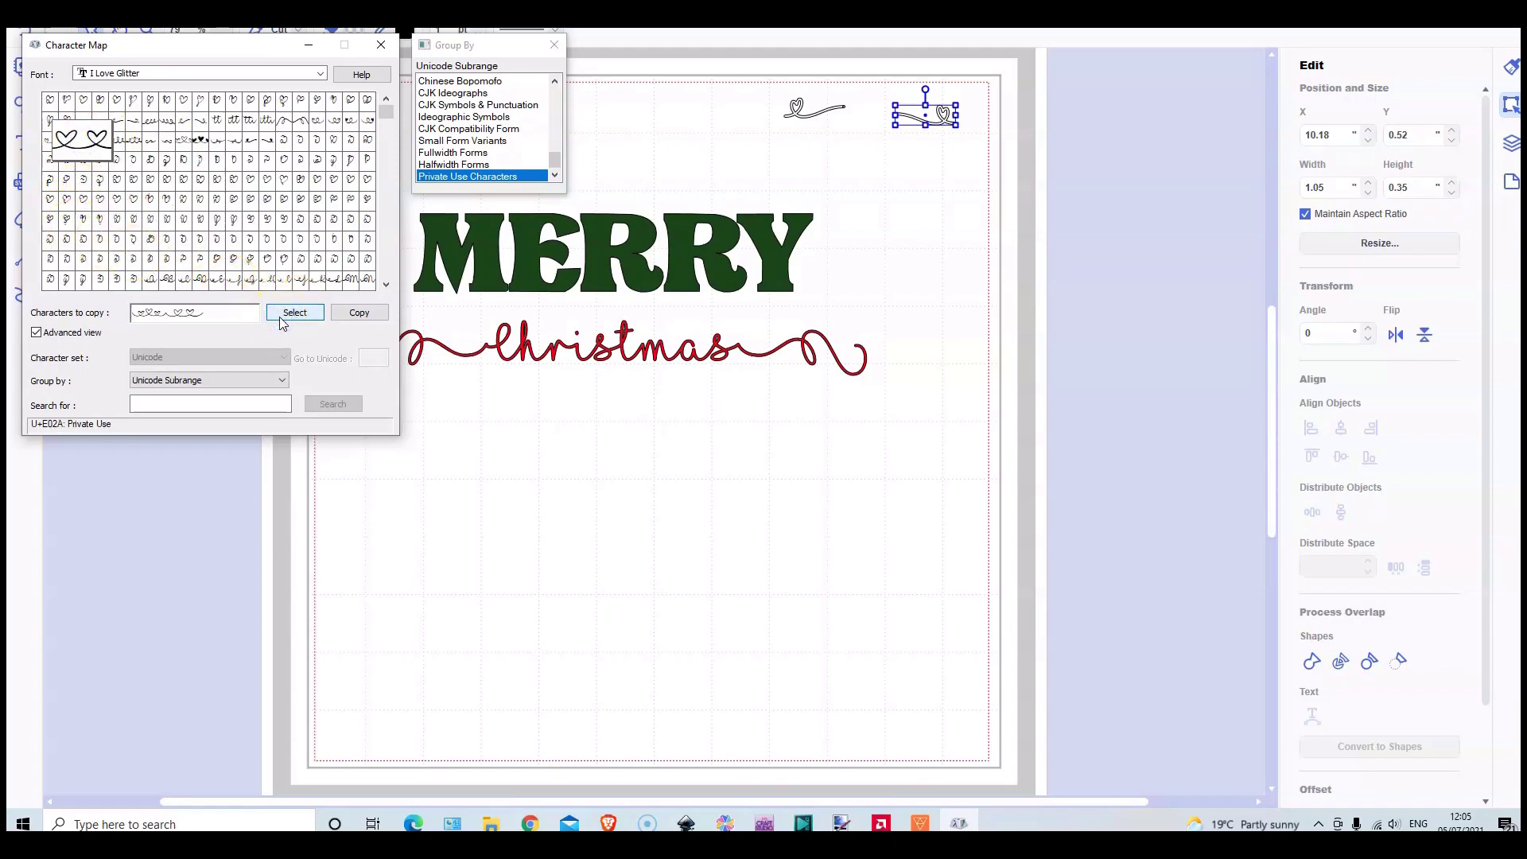
Add the mirrored heart-and-loop flourishes U+E024 and U+E025 to the characters to copy.
{"action": "left_click", "coordinate": [316, 119]}
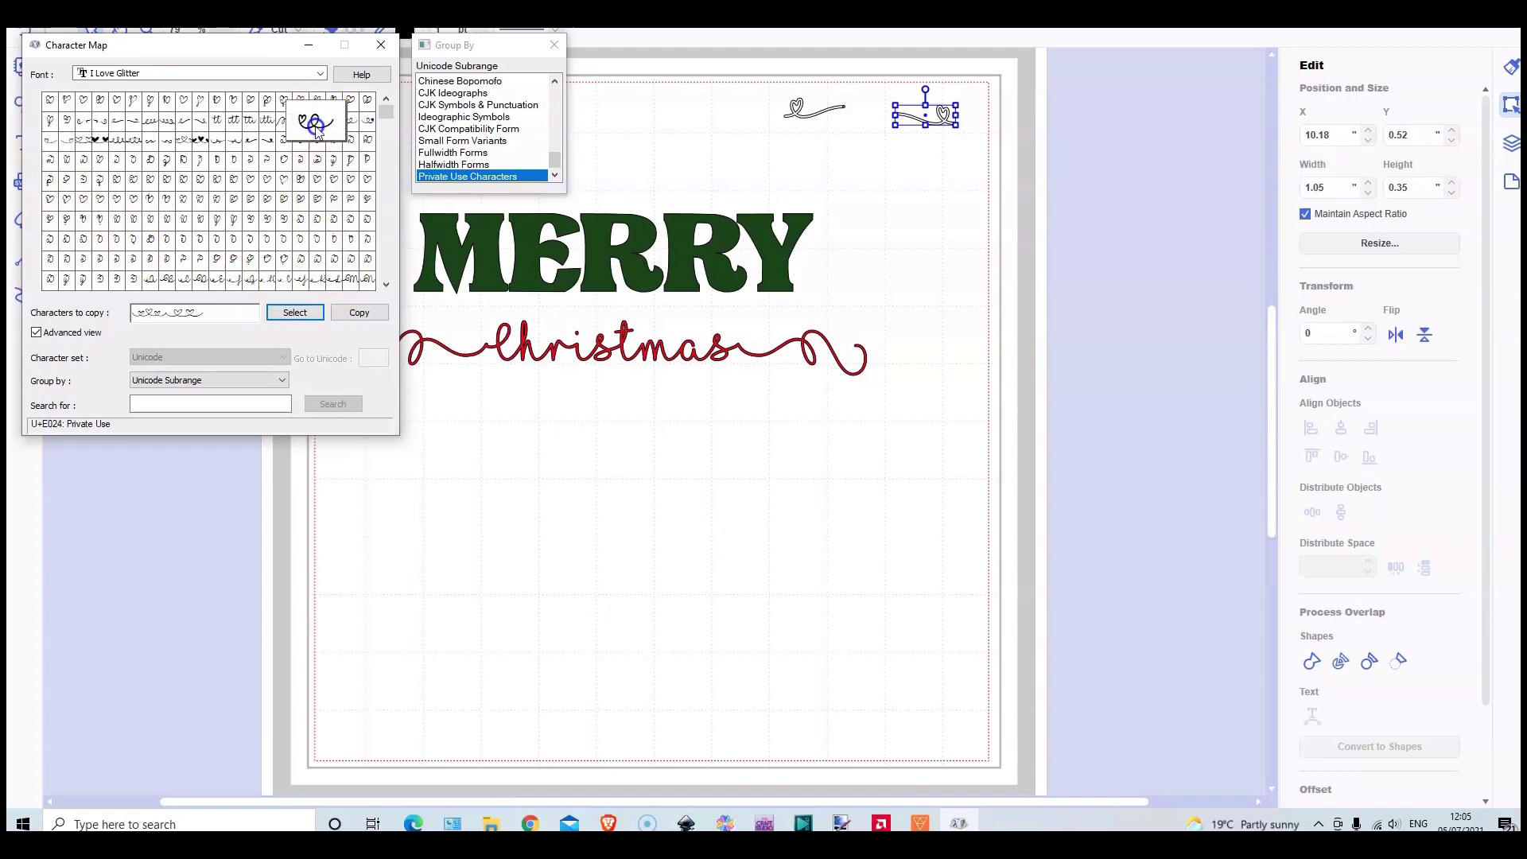
{"action": "left_click", "coordinate": [302, 127]}
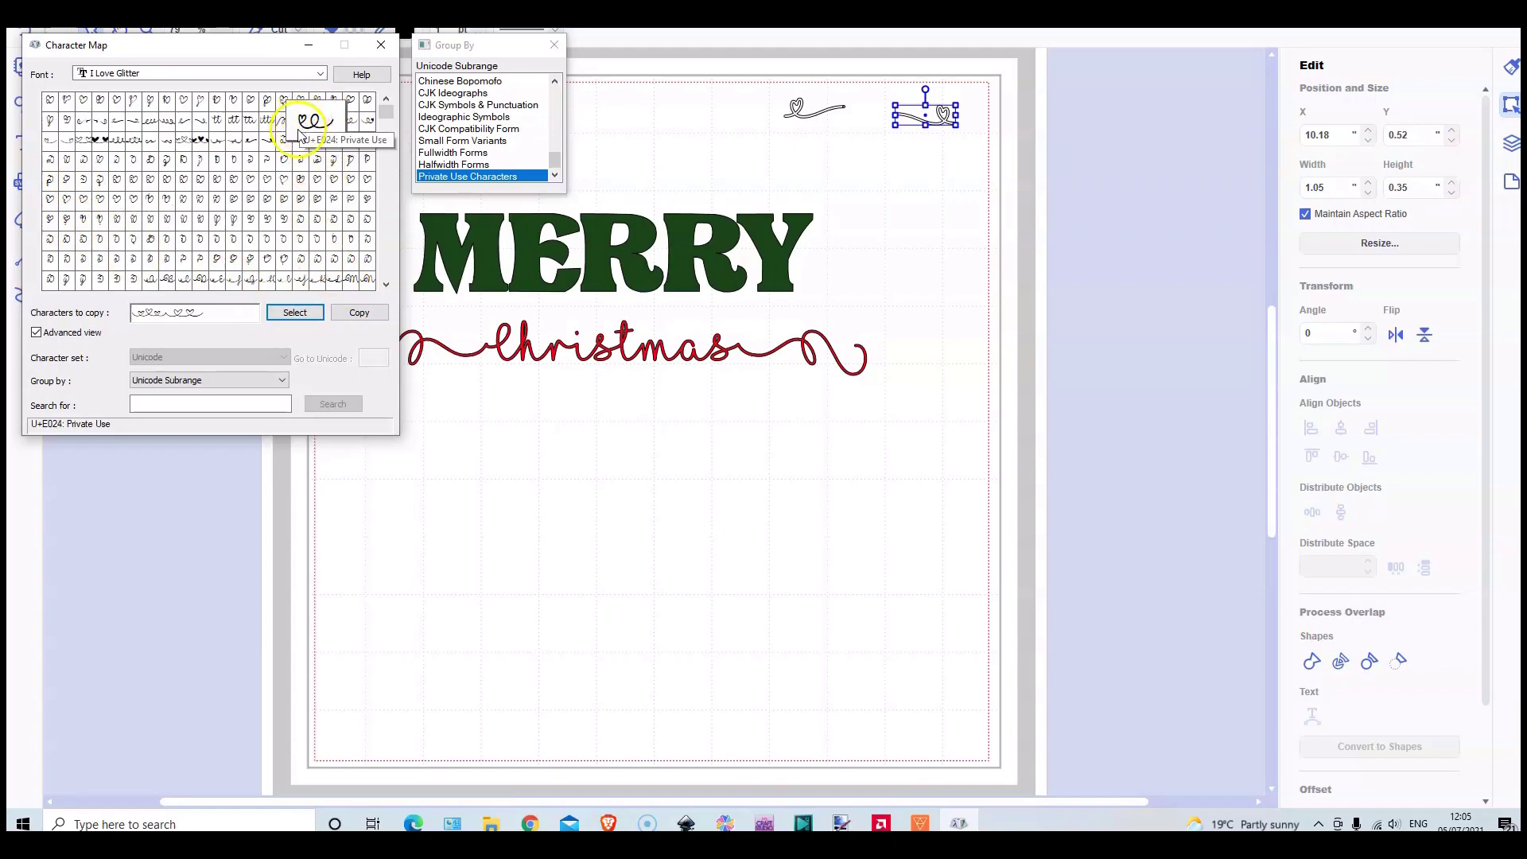
{"action": "left_click", "coordinate": [294, 312]}
{"action": "mouse_move", "coordinate": [334, 124]}
{"action": "left_mouse_down"}
{"action": "mouse_move", "coordinate": [347, 156]}
{"action": "mouse_move", "coordinate": [332, 121]}
{"action": "left_mouse_up"}
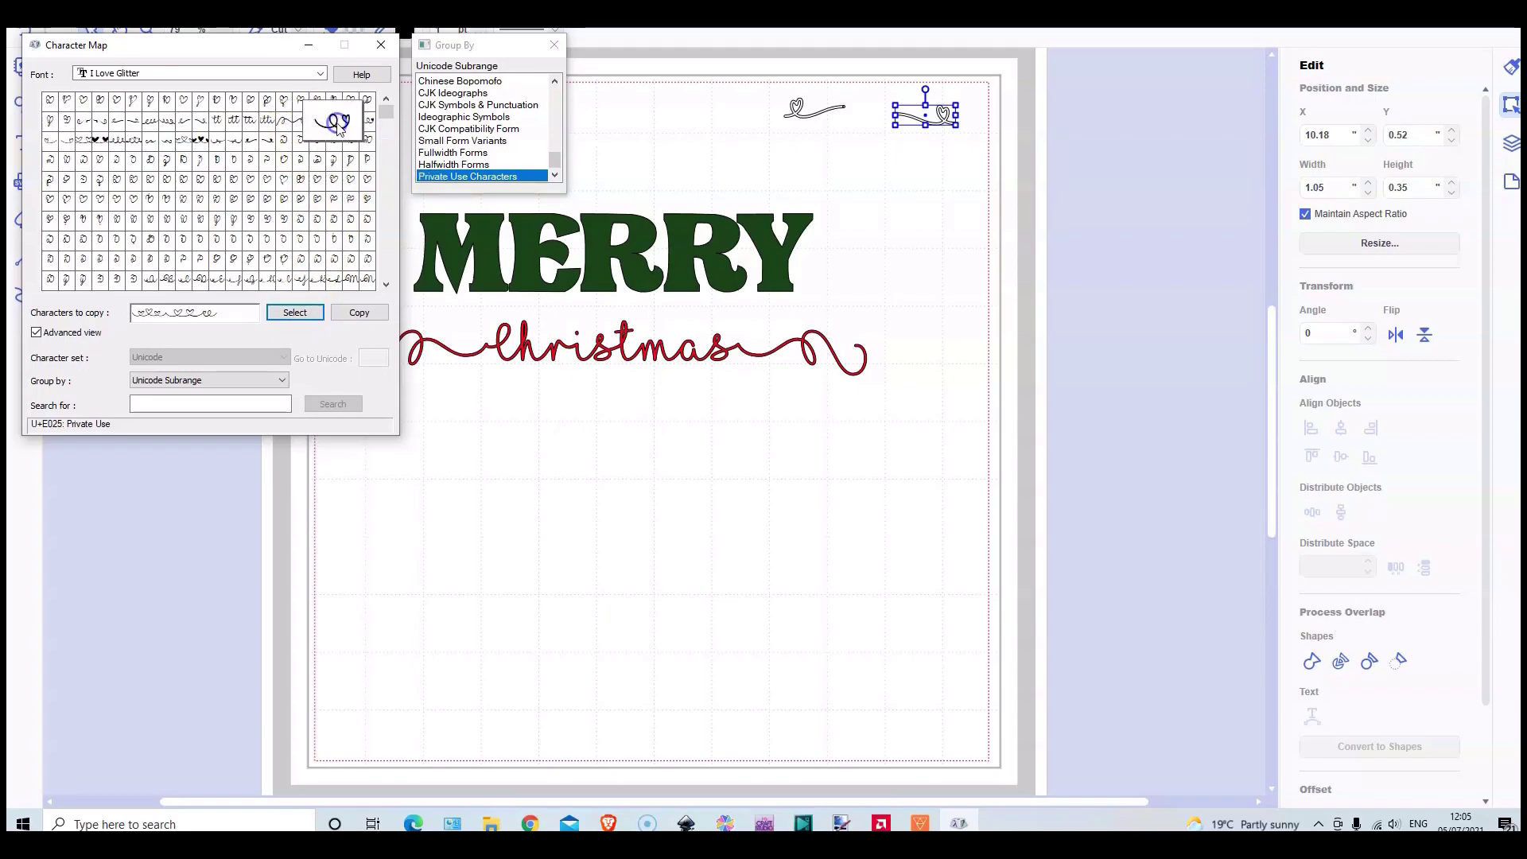
{"action": "left_click", "coordinate": [294, 312]}
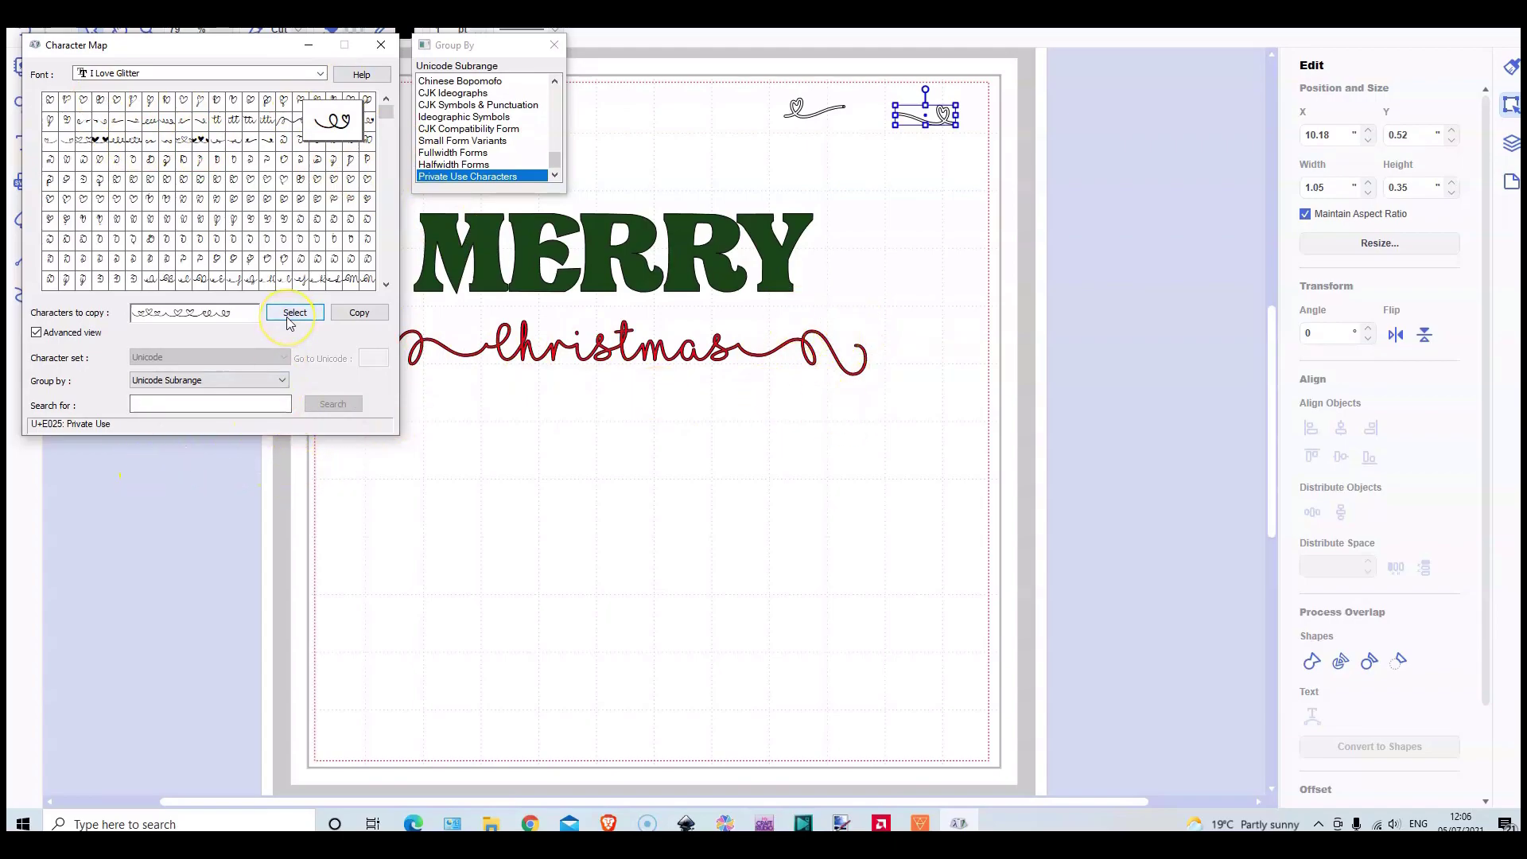
Copy the collected flourish characters to the clipboard and close Character Map.
{"action": "left_click", "coordinate": [358, 312]}
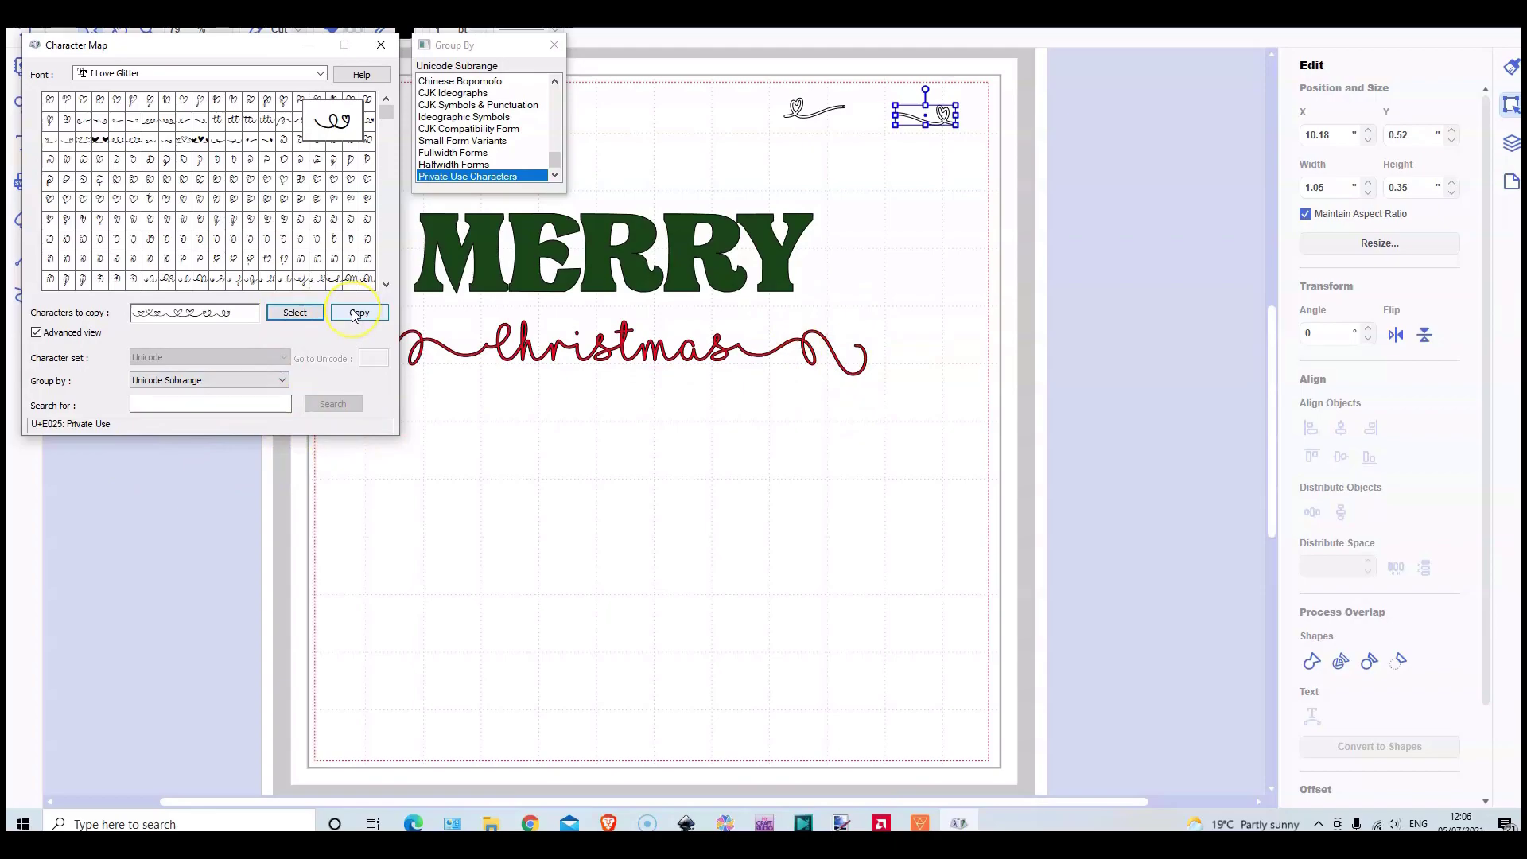
{"action": "left_click", "coordinate": [356, 313]}
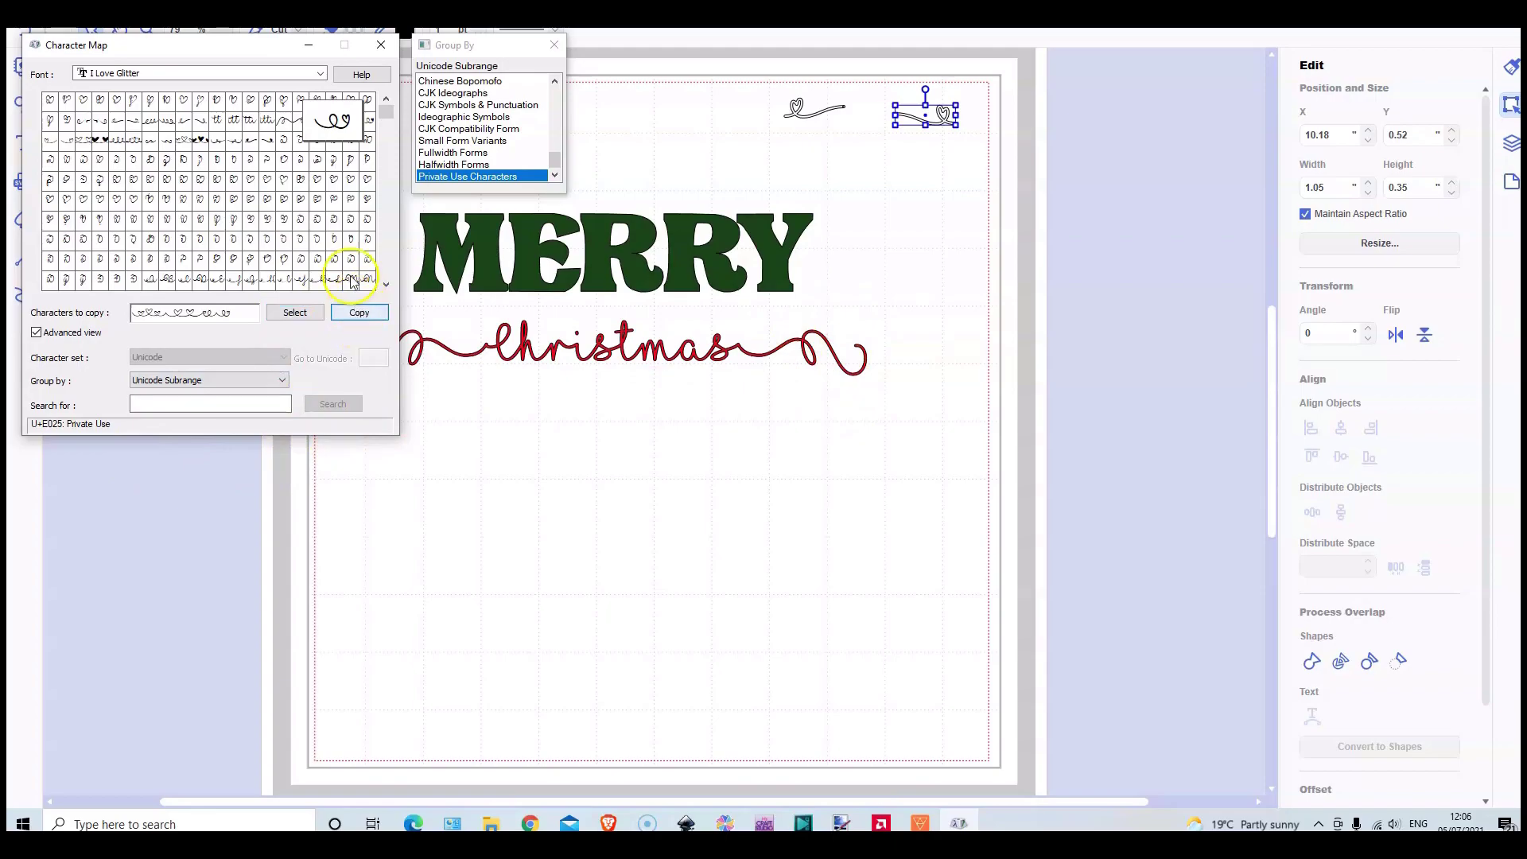
{"action": "left_click", "coordinate": [381, 45]}
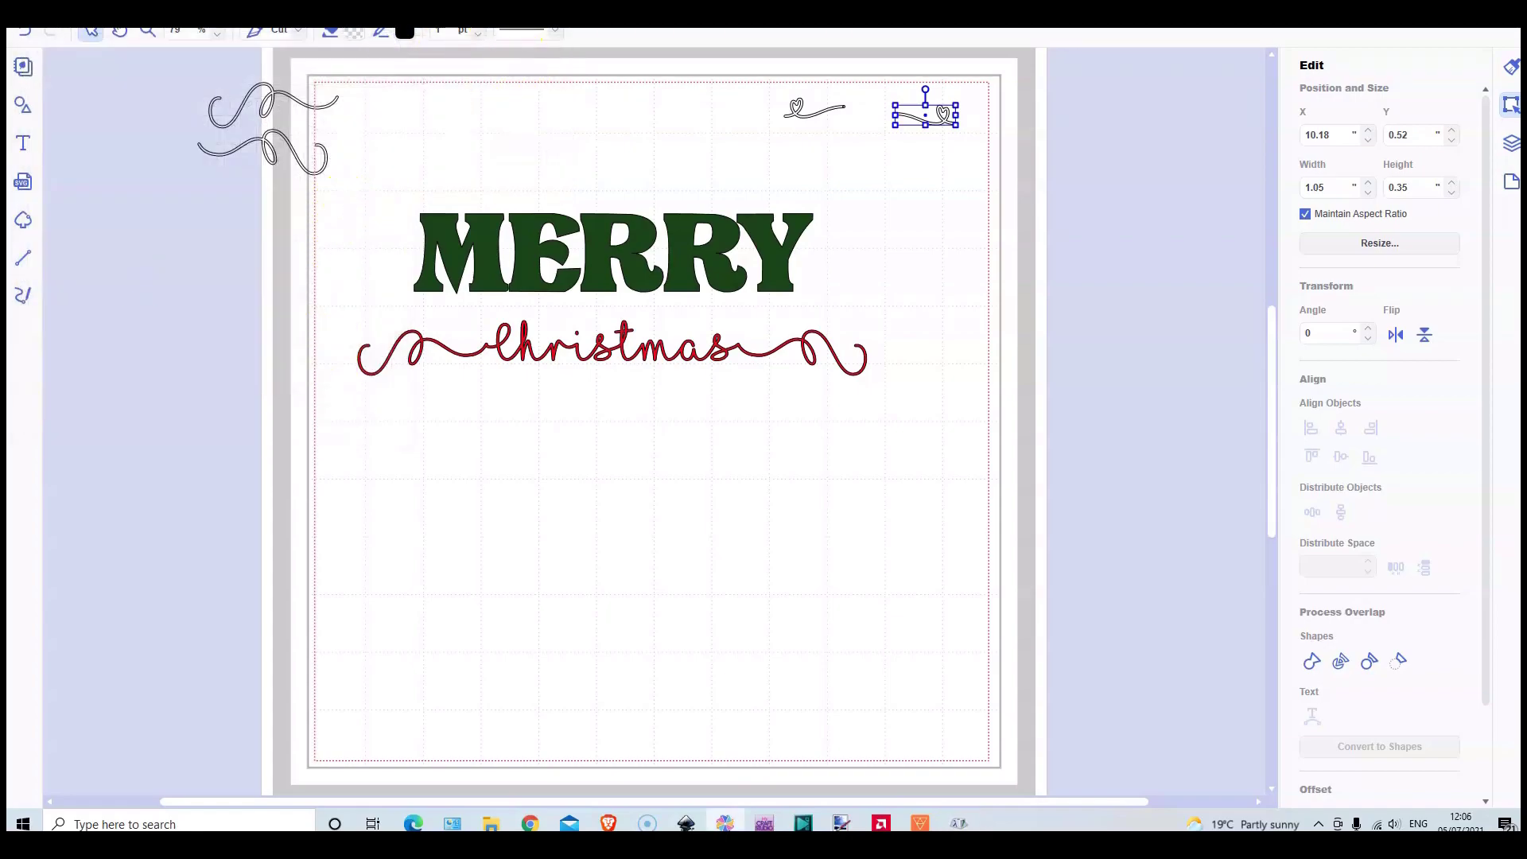
Paste the copied flourishes into a new I Love Glitter text object below the Christmas text.
{"action": "left_click", "coordinate": [142, 298]}
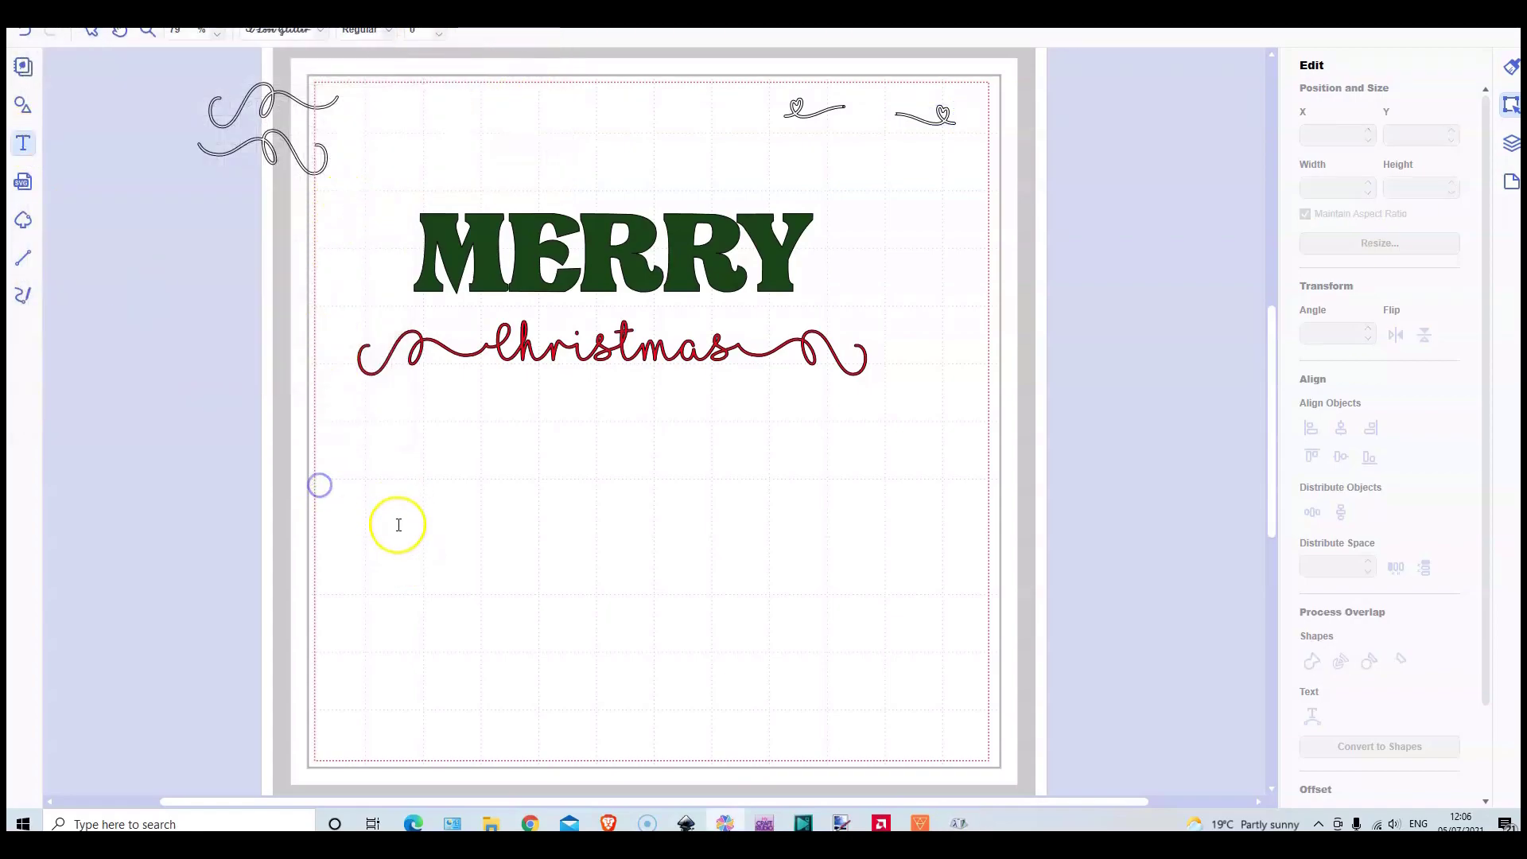
{"action": "left_click", "coordinate": [420, 459]}
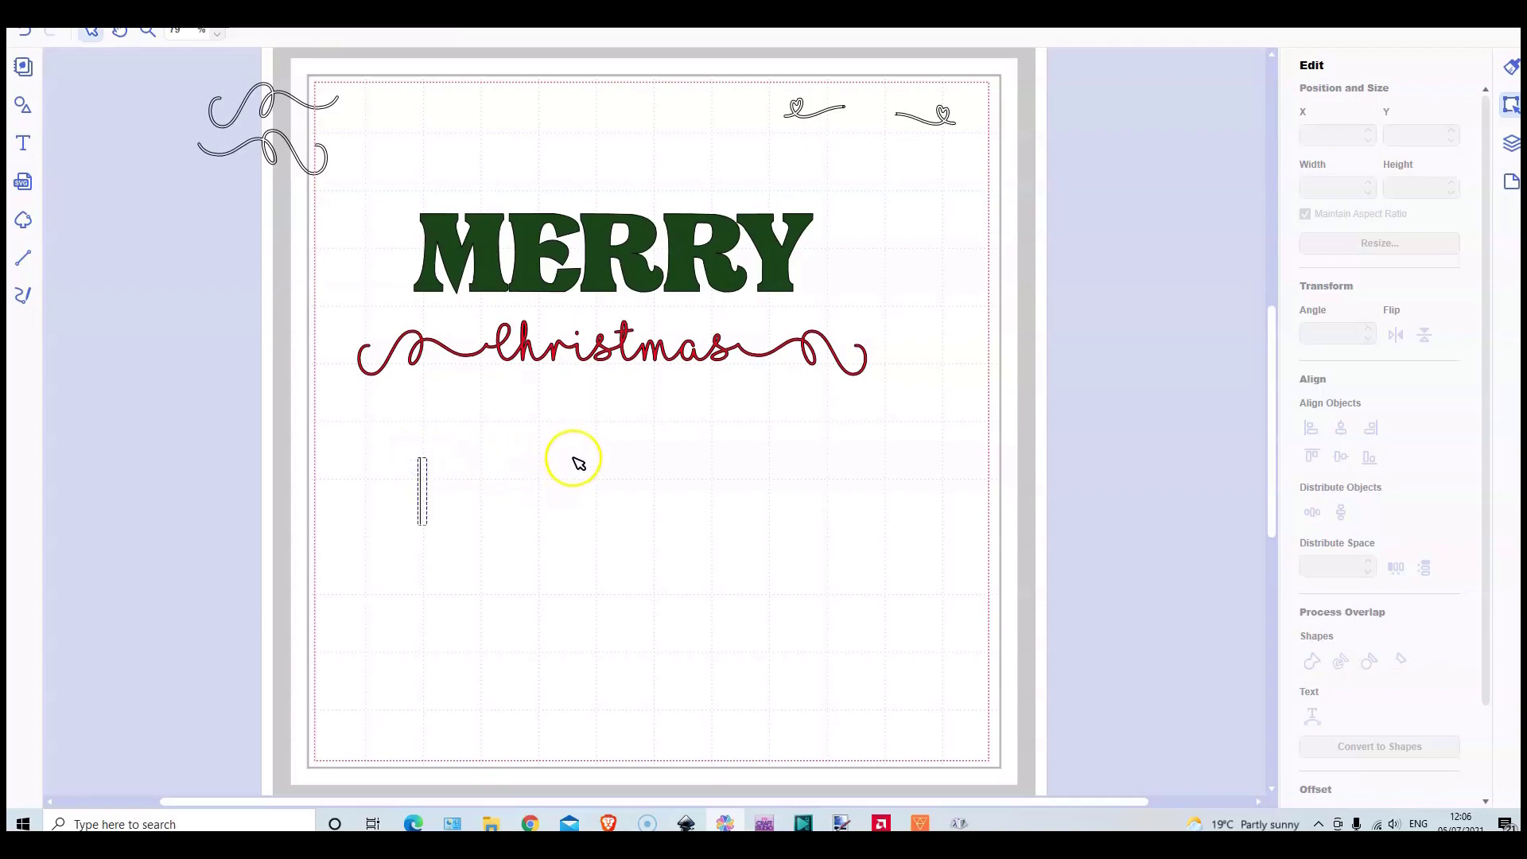
{"action": "key", "text": "ctrl+v"}
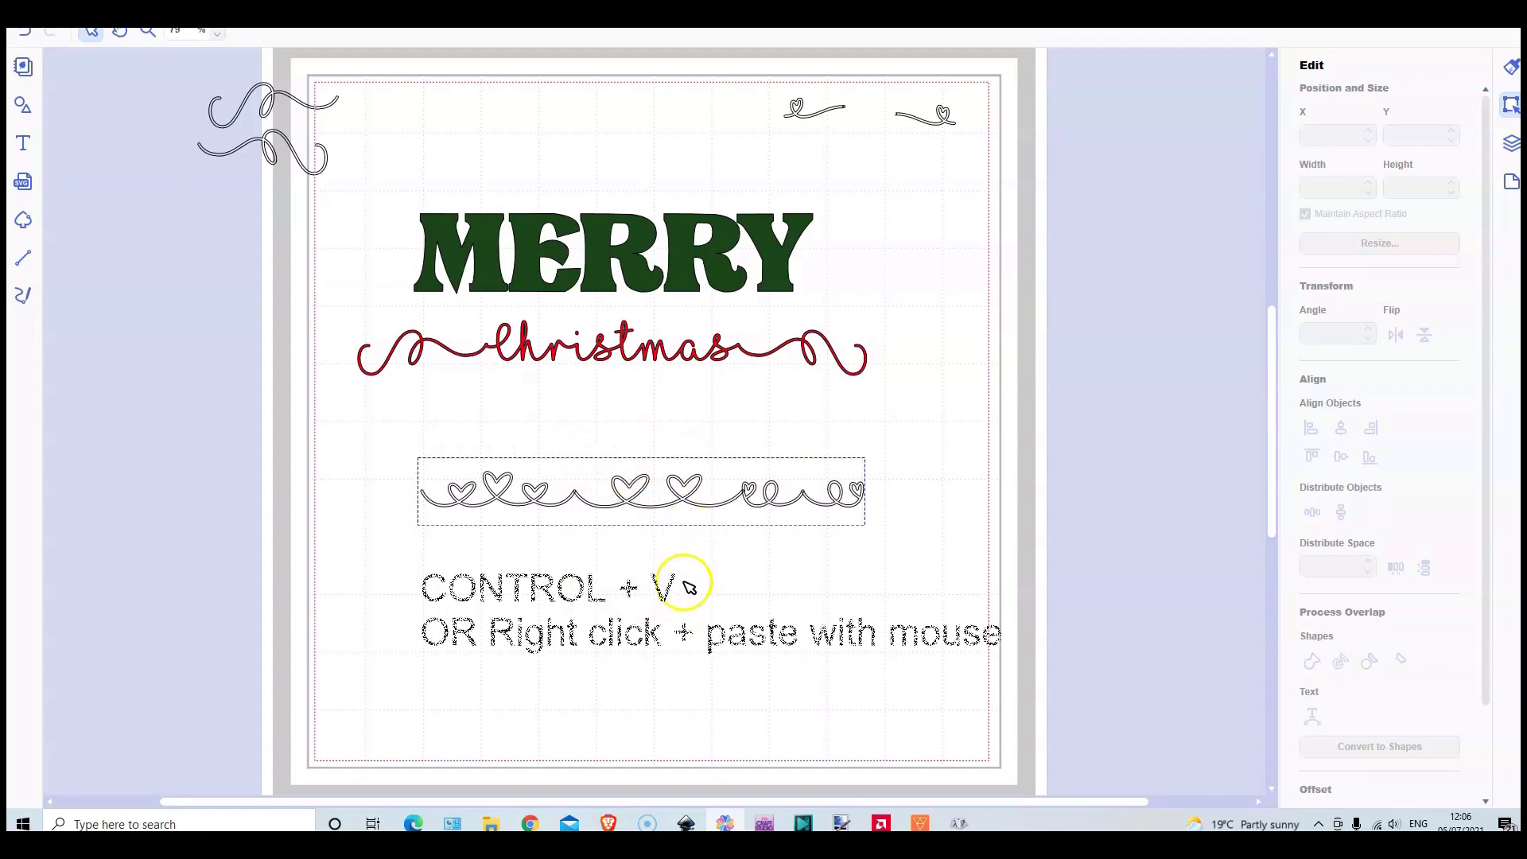
{"action": "left_click", "coordinate": [647, 557]}
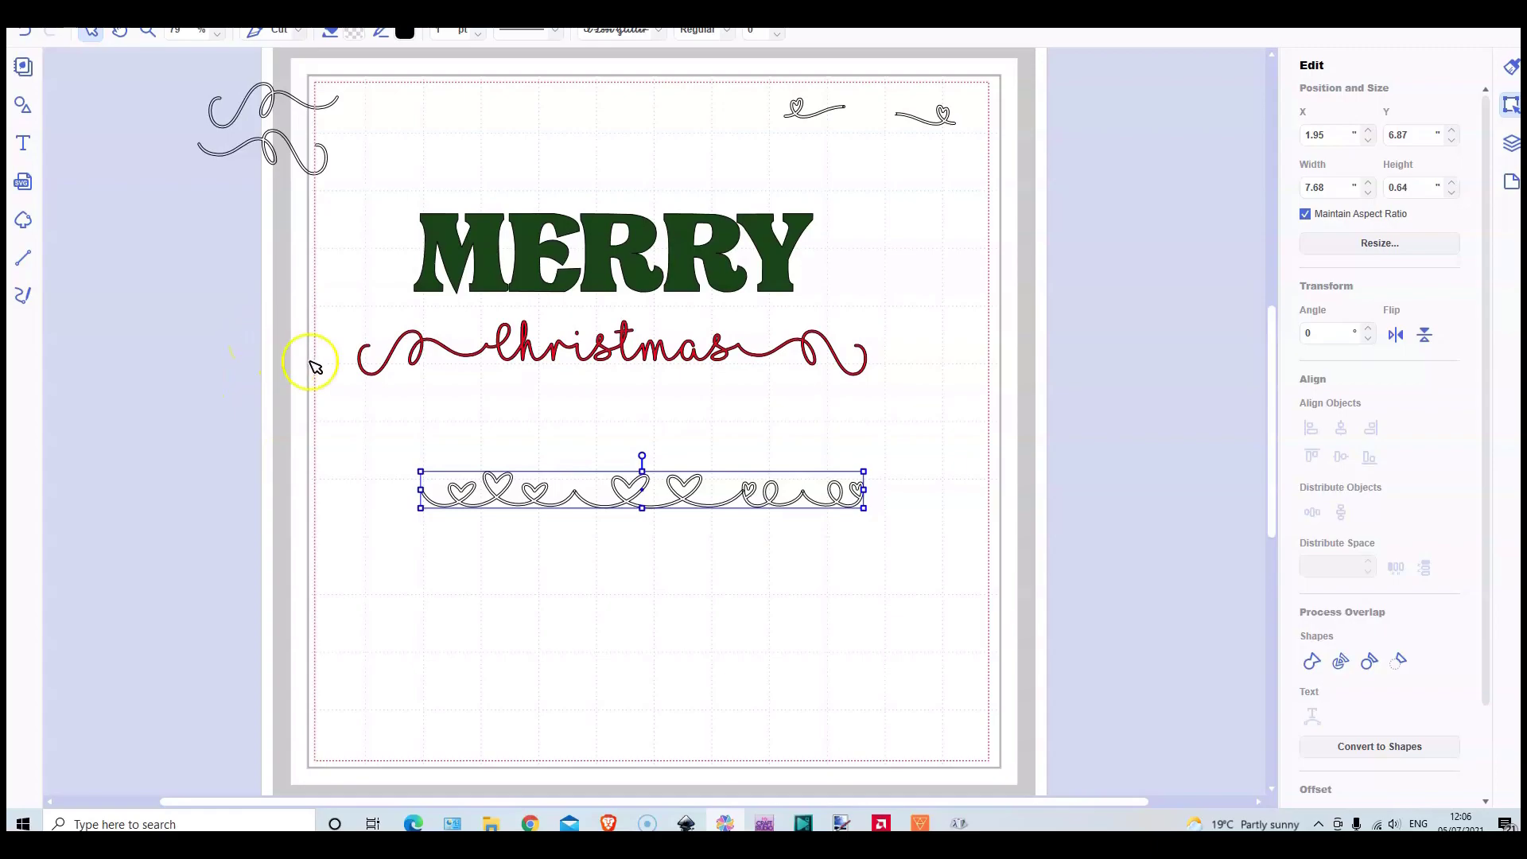
Divide the pasted flourish row into separate shapes and move the triple-heart, double-heart and first heart-and-loop flourishes apart.
{"action": "left_click", "coordinate": [1342, 662]}
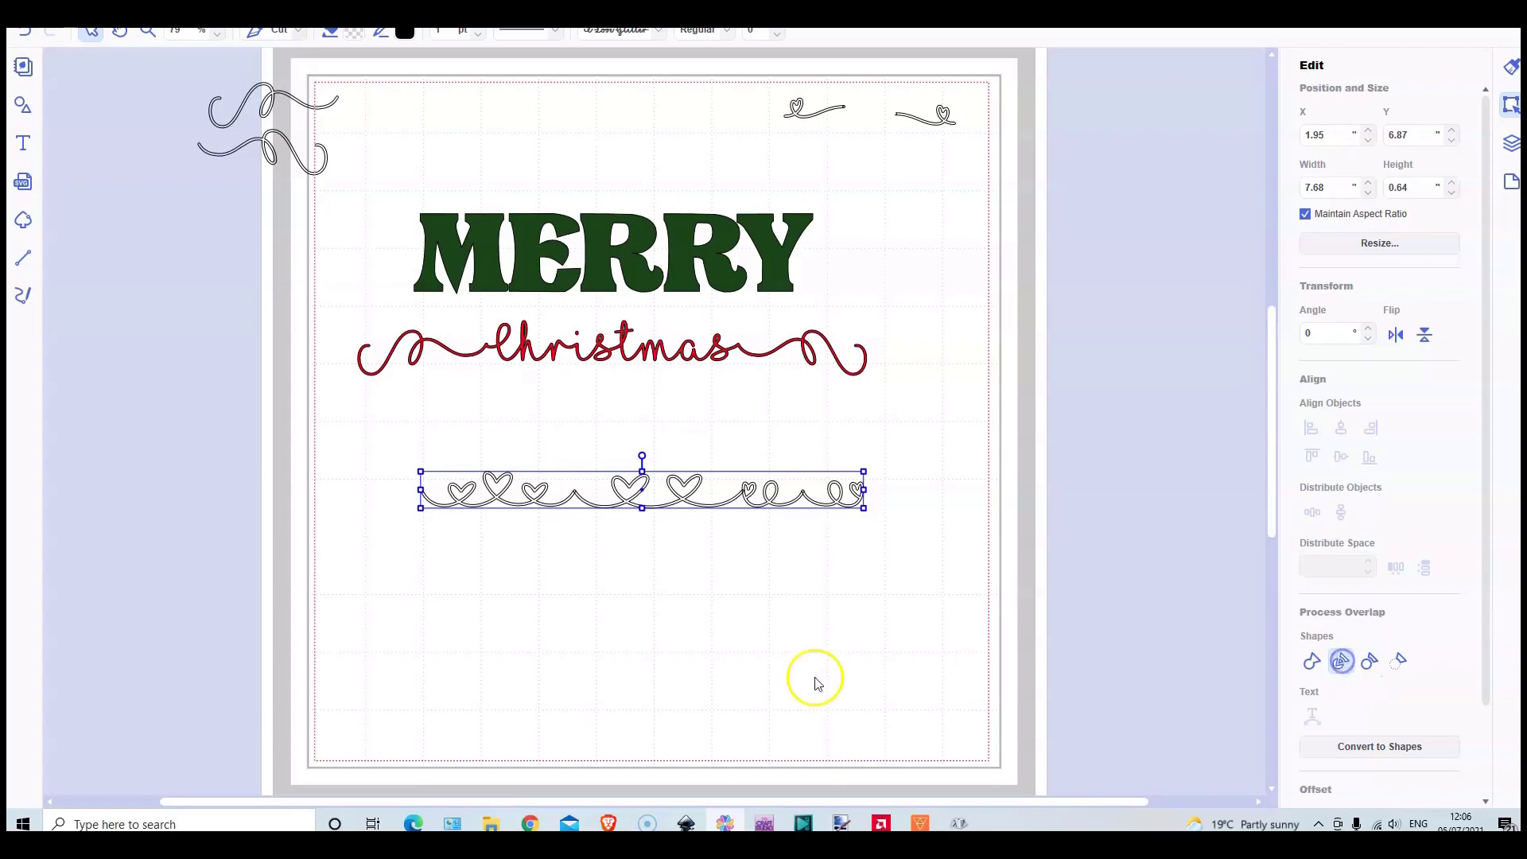
{"action": "left_click", "coordinate": [586, 660]}
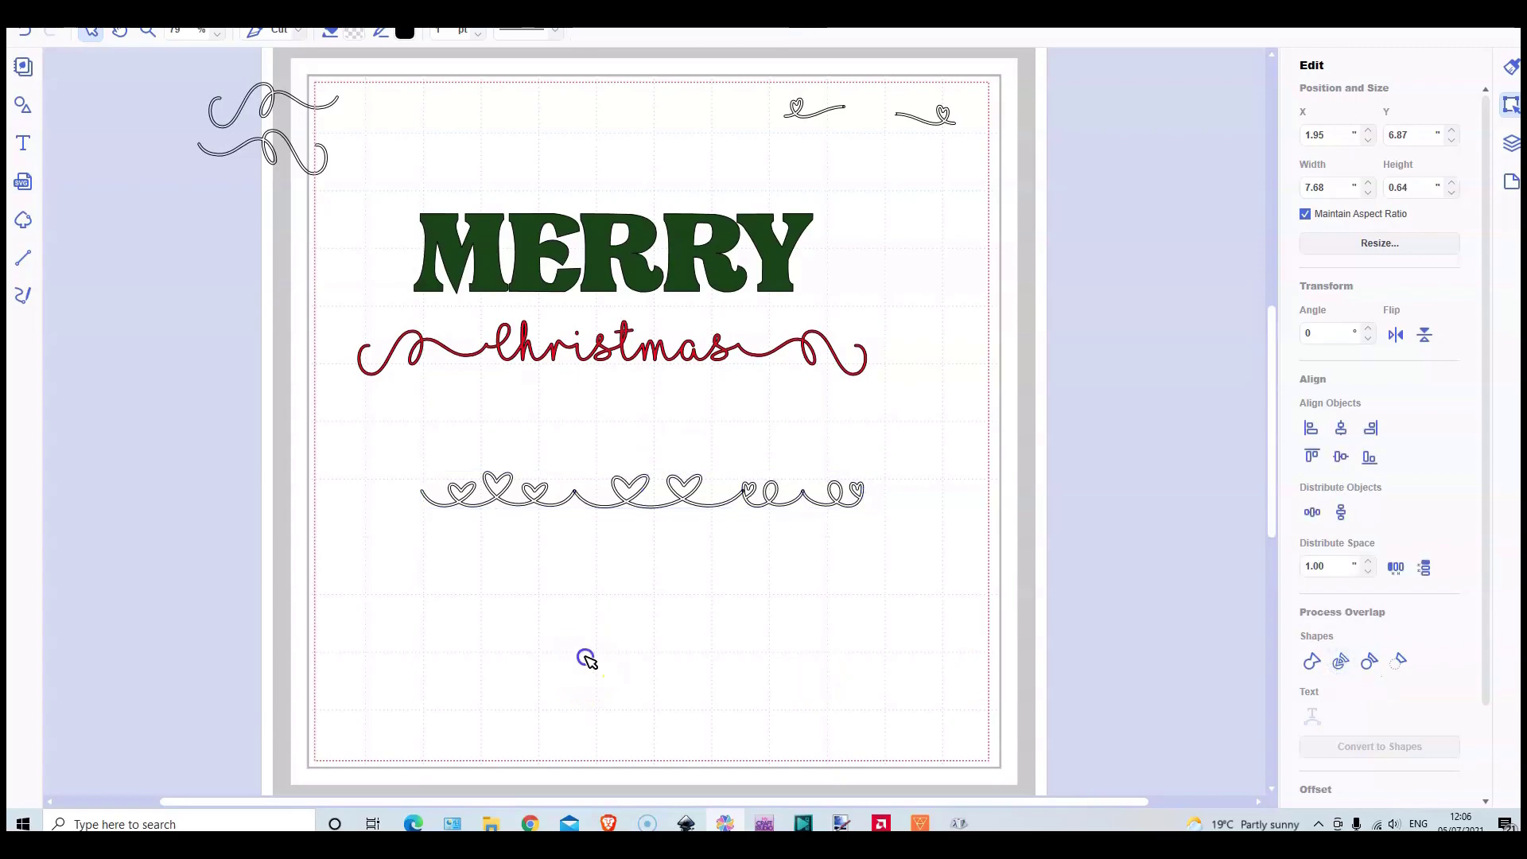
{"action": "left_click", "coordinate": [499, 493]}
{"action": "left_click_drag", "start_coordinate": [499, 493], "coordinate": [407, 433]}
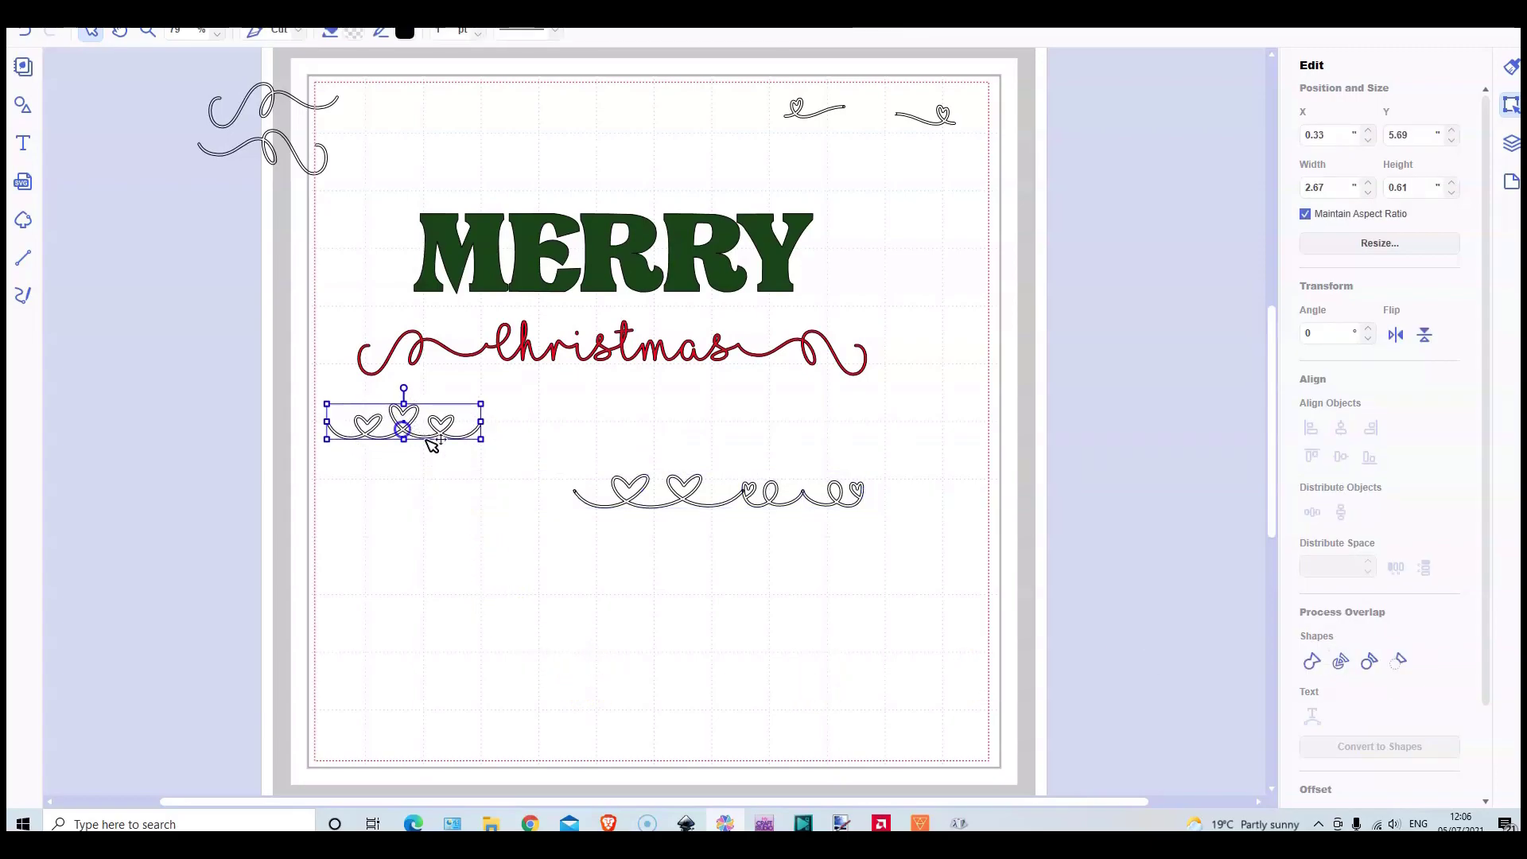
{"action": "left_click", "coordinate": [687, 499]}
{"action": "left_click_drag", "start_coordinate": [686, 501], "coordinate": [642, 435]}
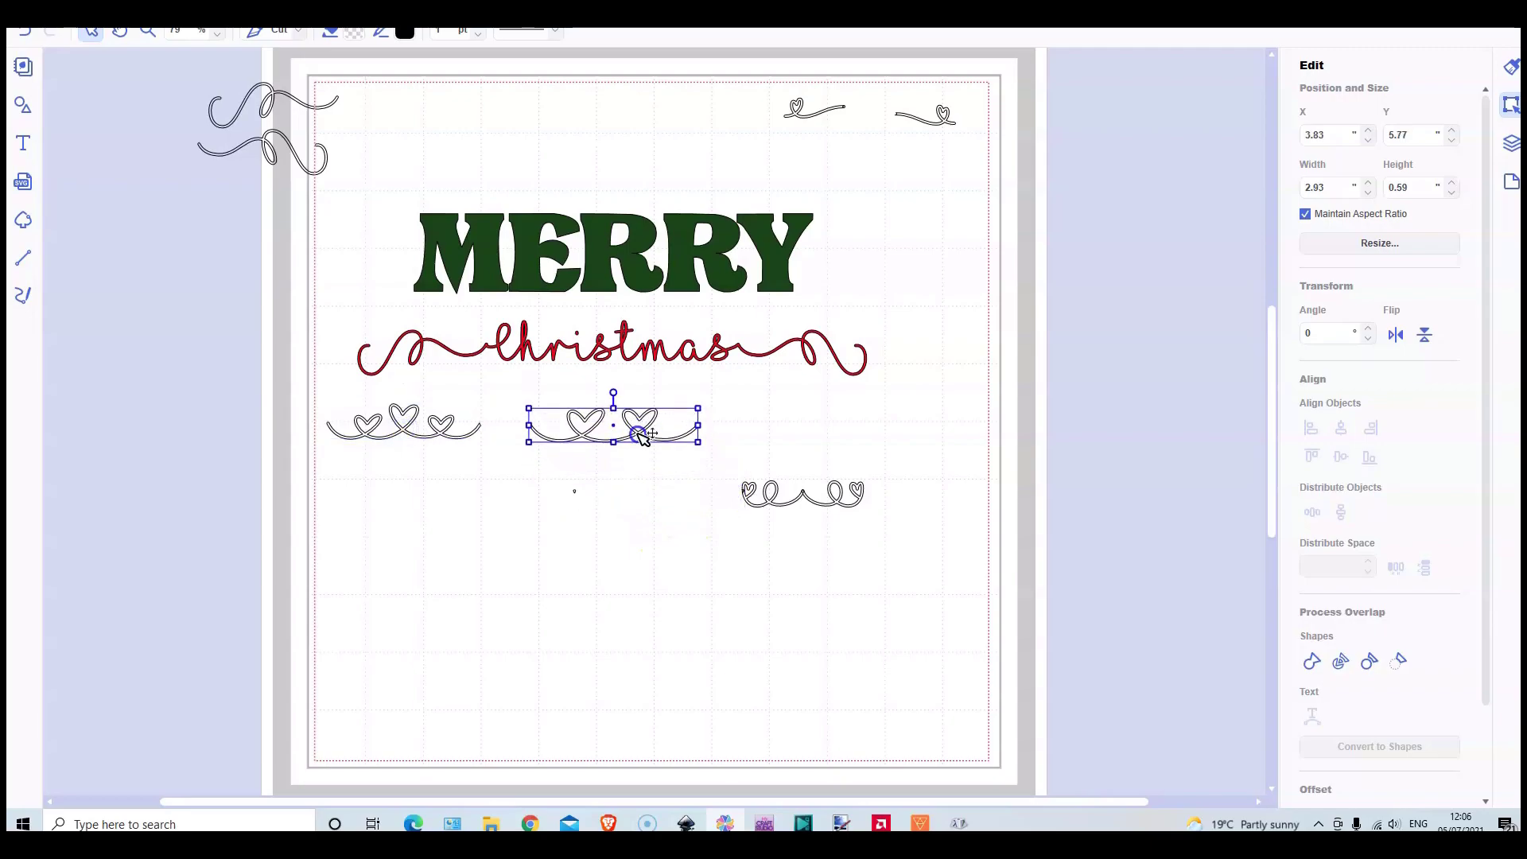
{"action": "left_click", "coordinate": [784, 507]}
{"action": "left_click", "coordinate": [772, 500]}
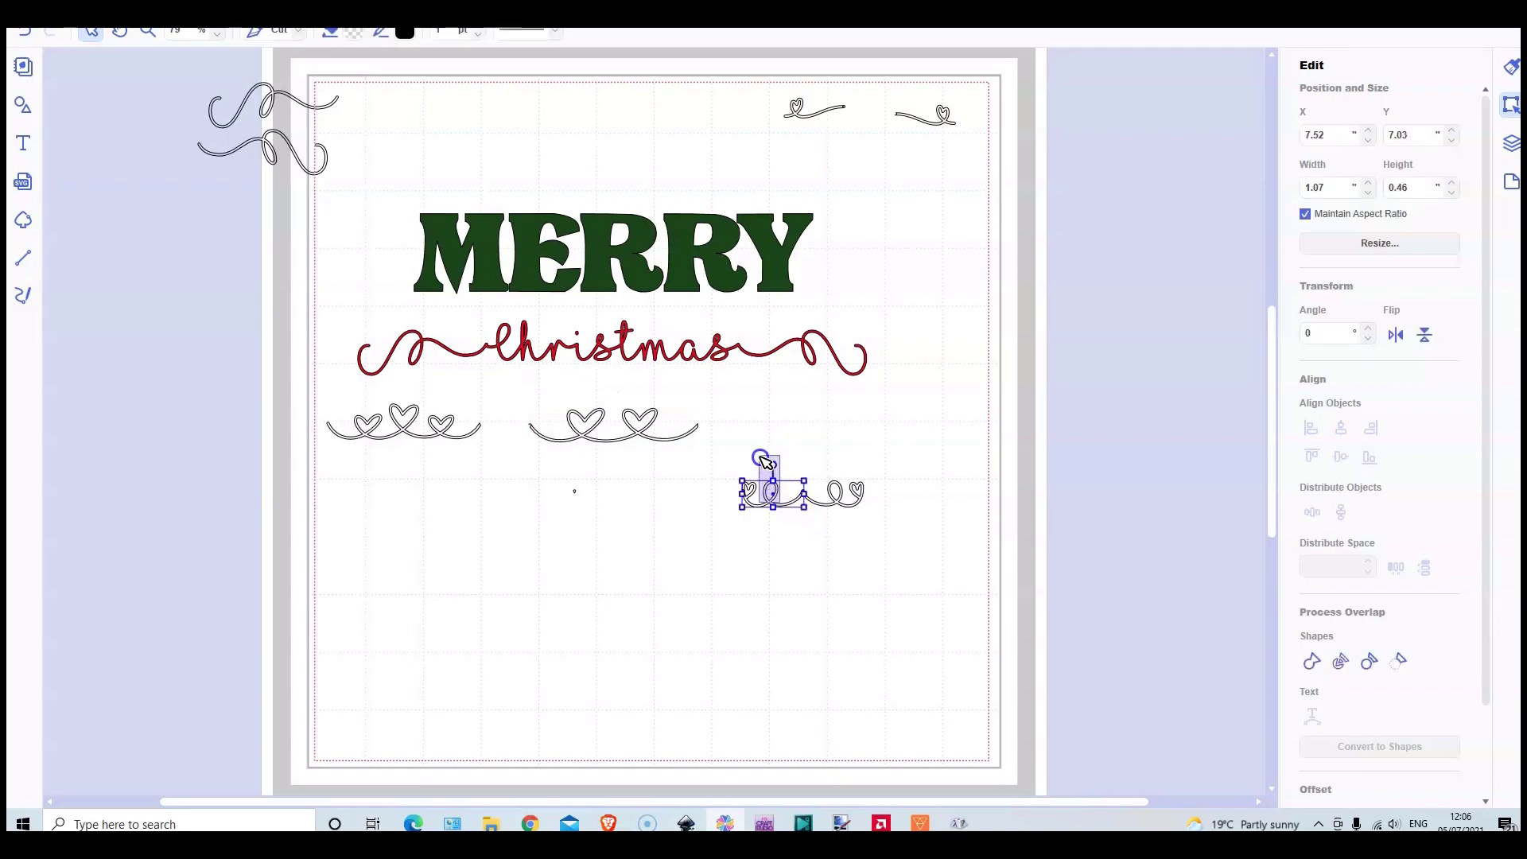
{"action": "left_click_drag", "start_coordinate": [773, 500], "coordinate": [749, 458]}
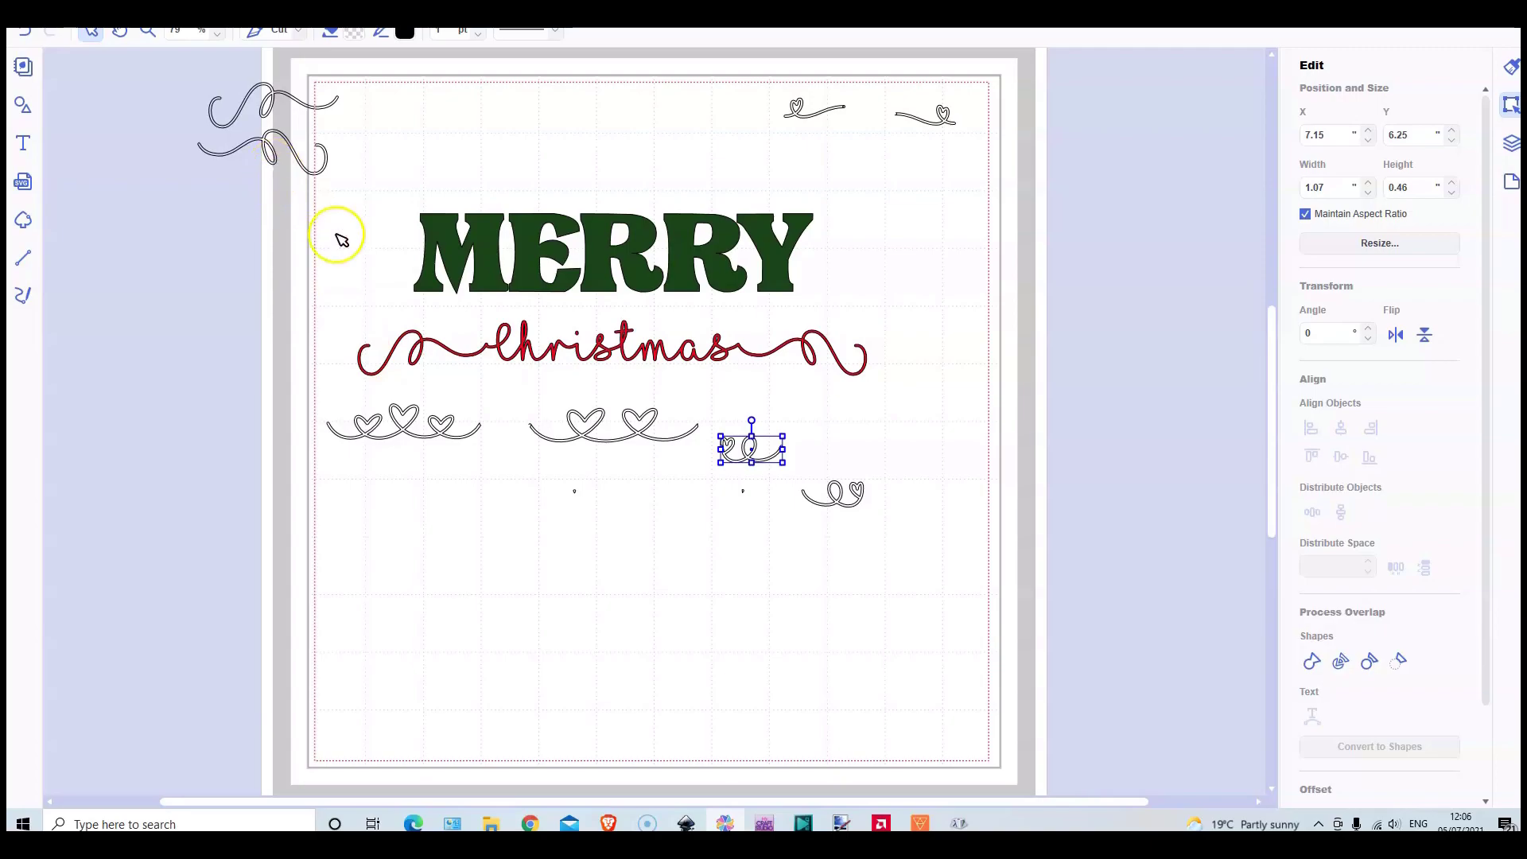
Move the red Christmas text back up so it overlaps the middle of MERRY.
{"action": "left_click_drag", "start_coordinate": [624, 346], "coordinate": [628, 248]}
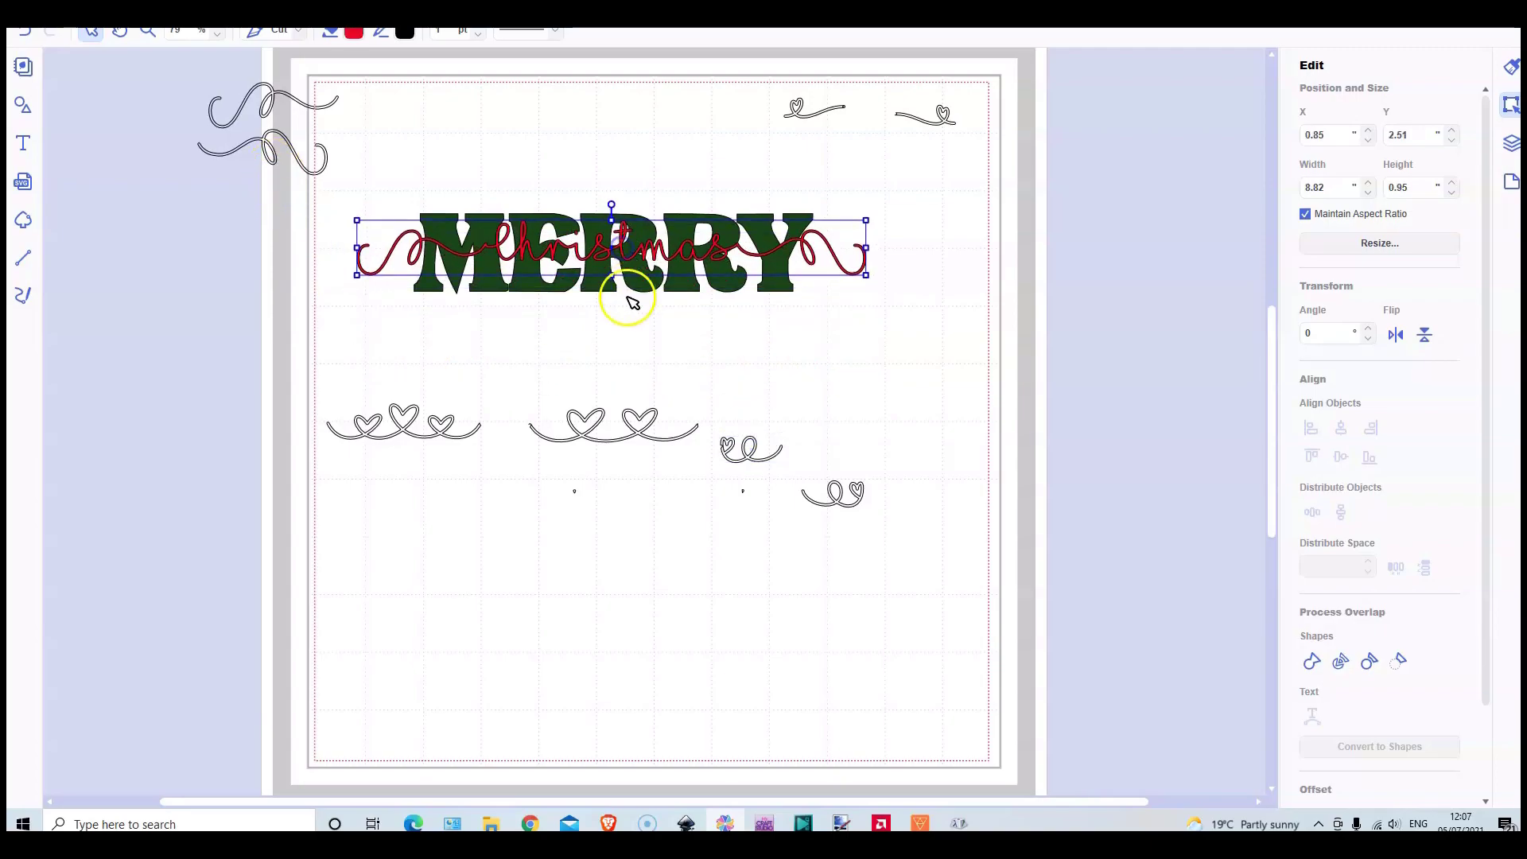